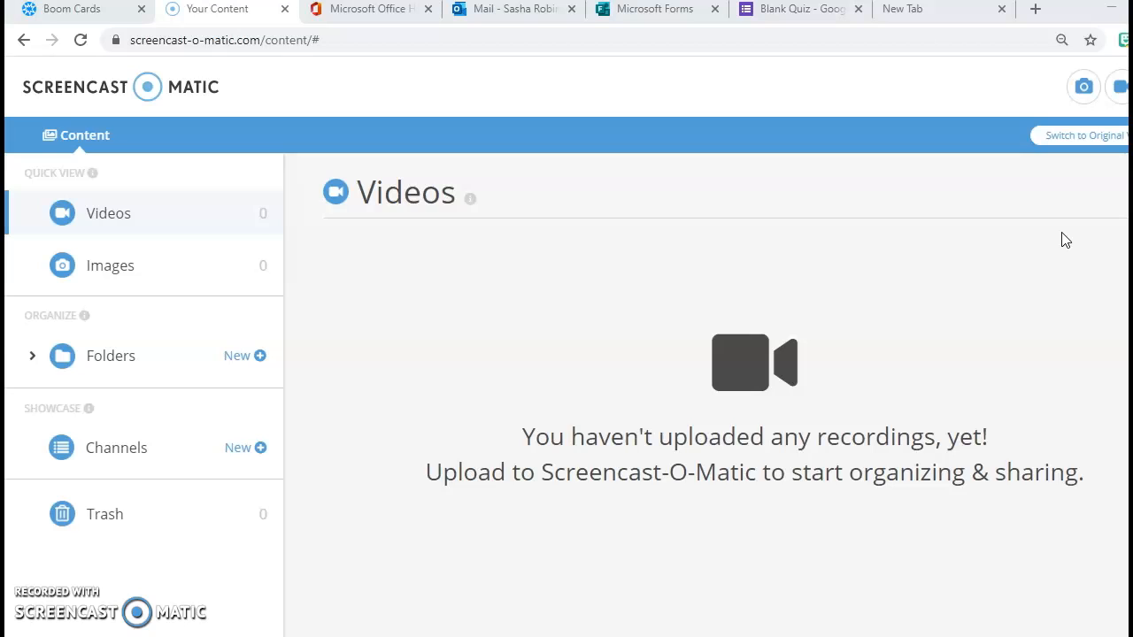
# - Open Google Classroom in a new browser tab
pyautogui.click(1002, 9)
pyautogui.click(1035, 9)
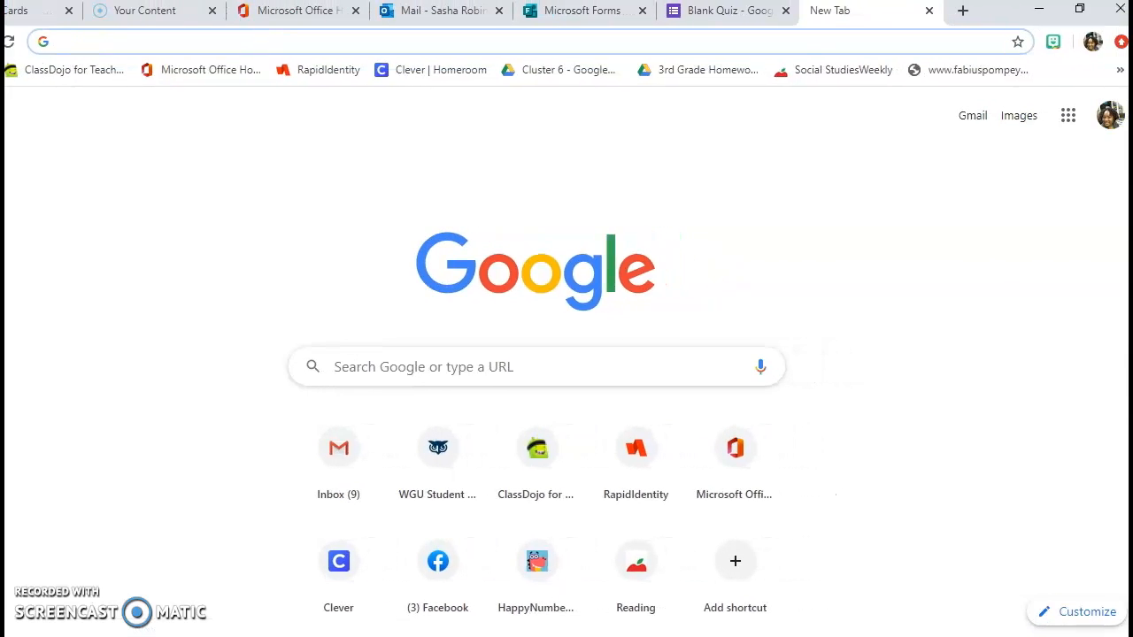
pyautogui.click(1064, 124)
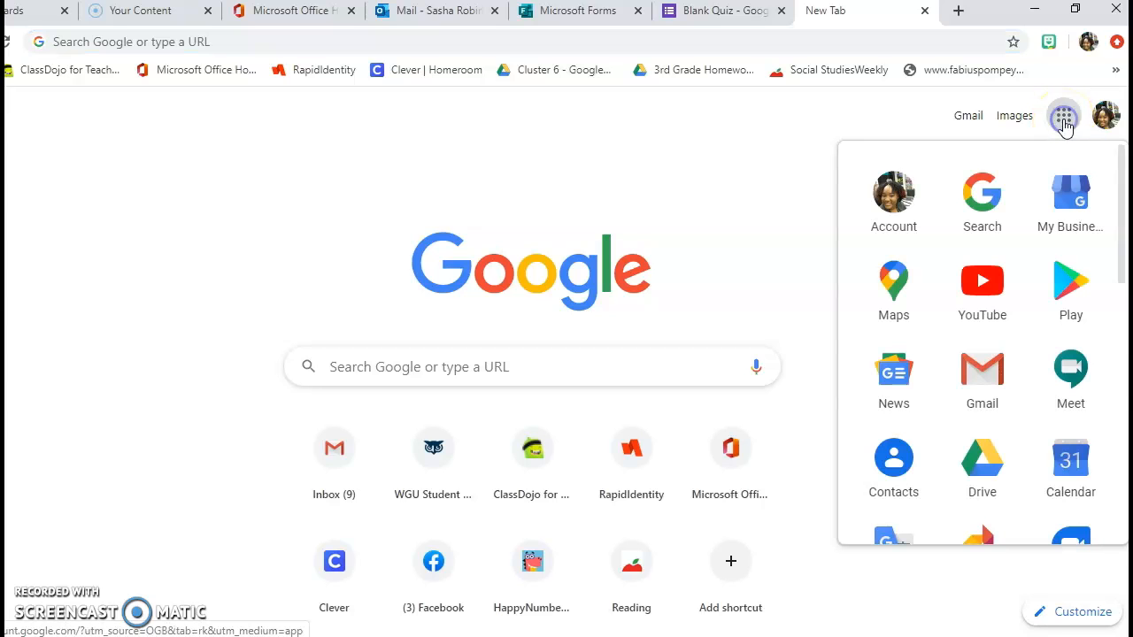
pyautogui.moveTo(1123, 224); pyautogui.dragTo(1122, 448)
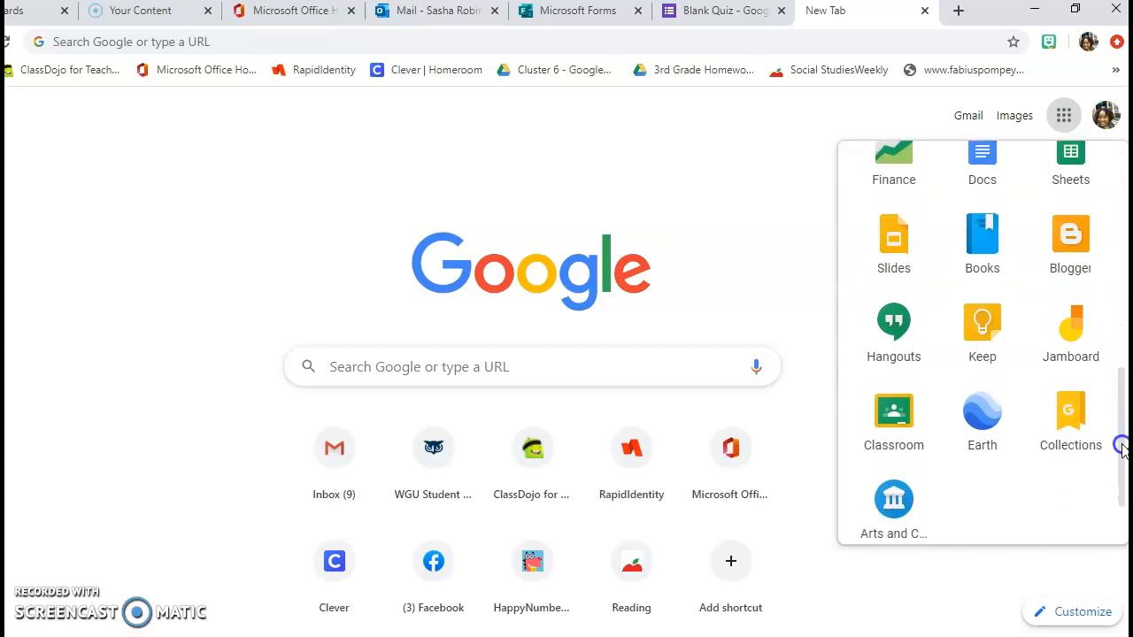
pyautogui.click(895, 416)
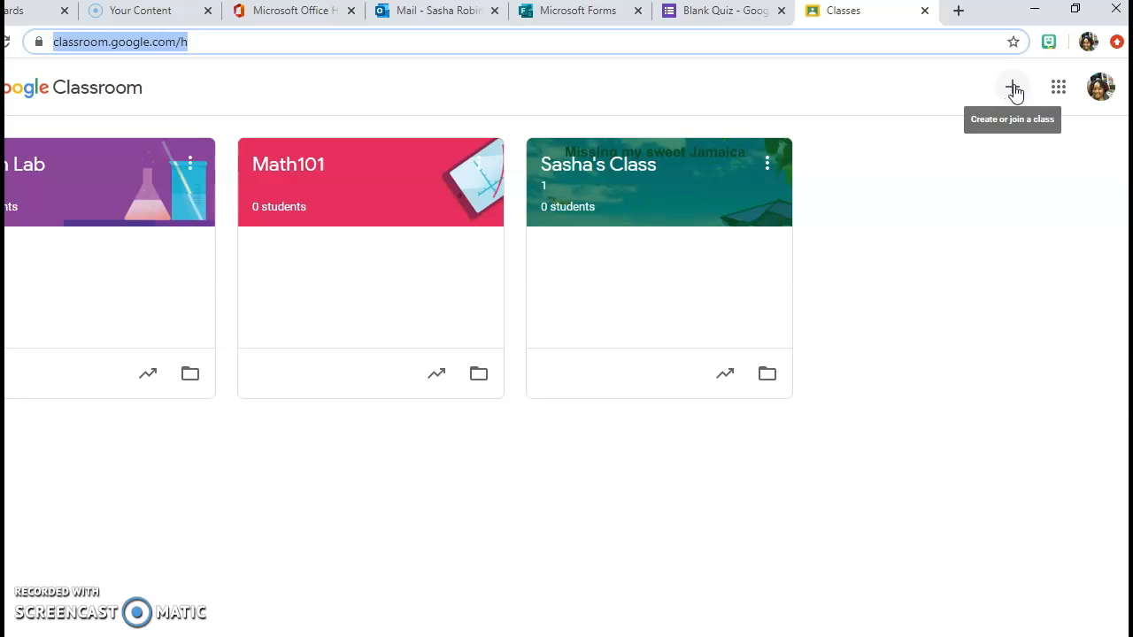
# - Start creating a new class and accept the notice about using Classroom at a school with students
pyautogui.click(1014, 94)
pyautogui.click(974, 153)
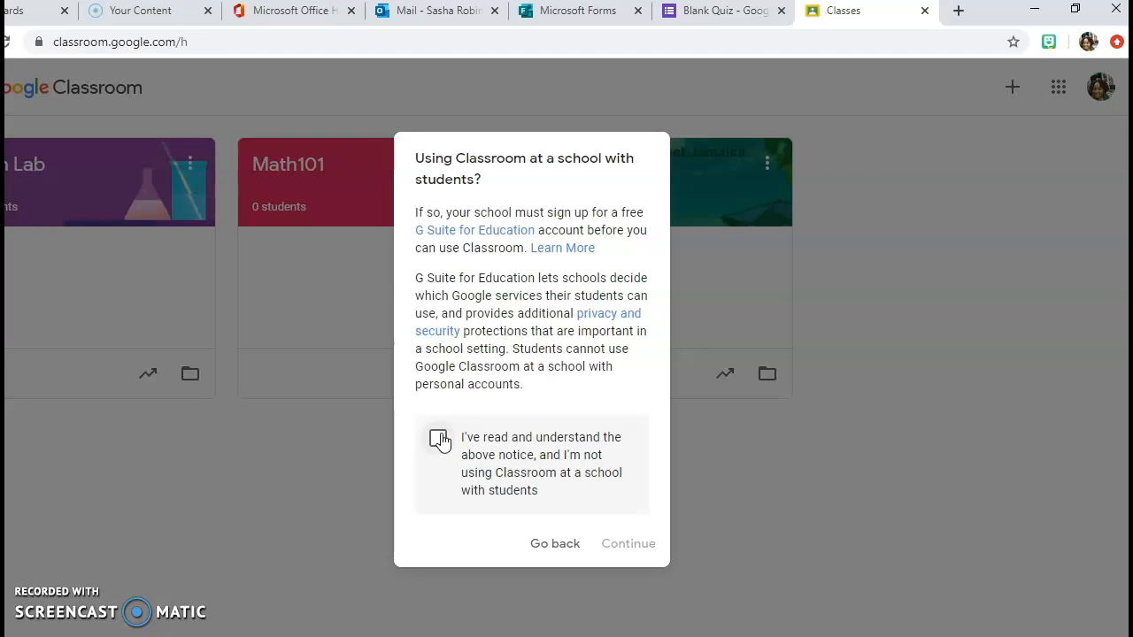
pyautogui.click(440, 442)
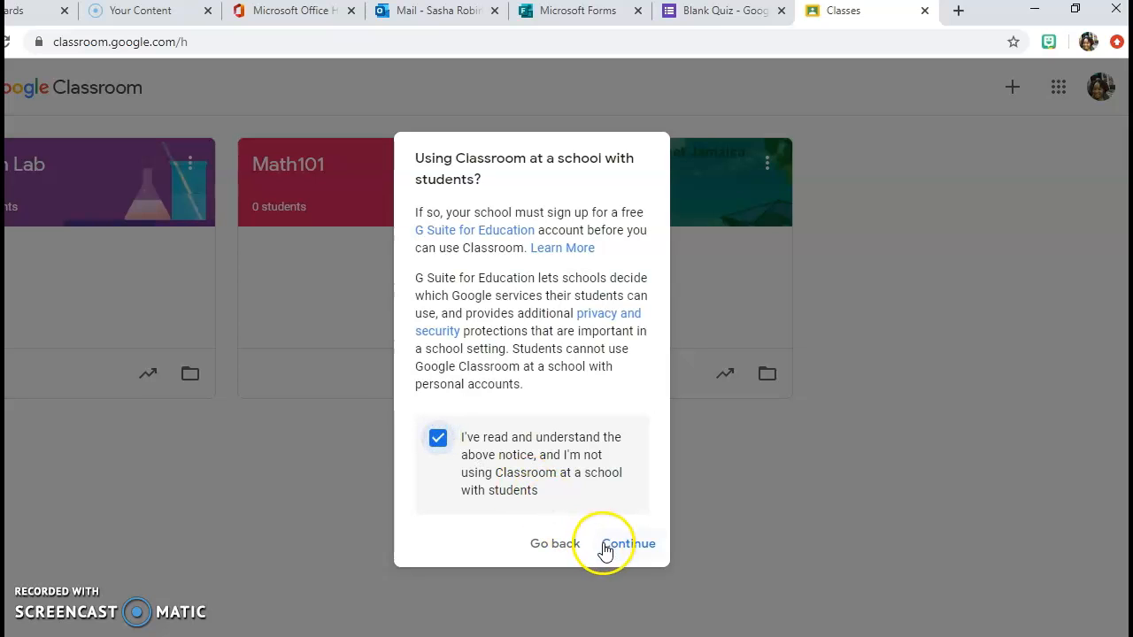
pyautogui.click(607, 547)
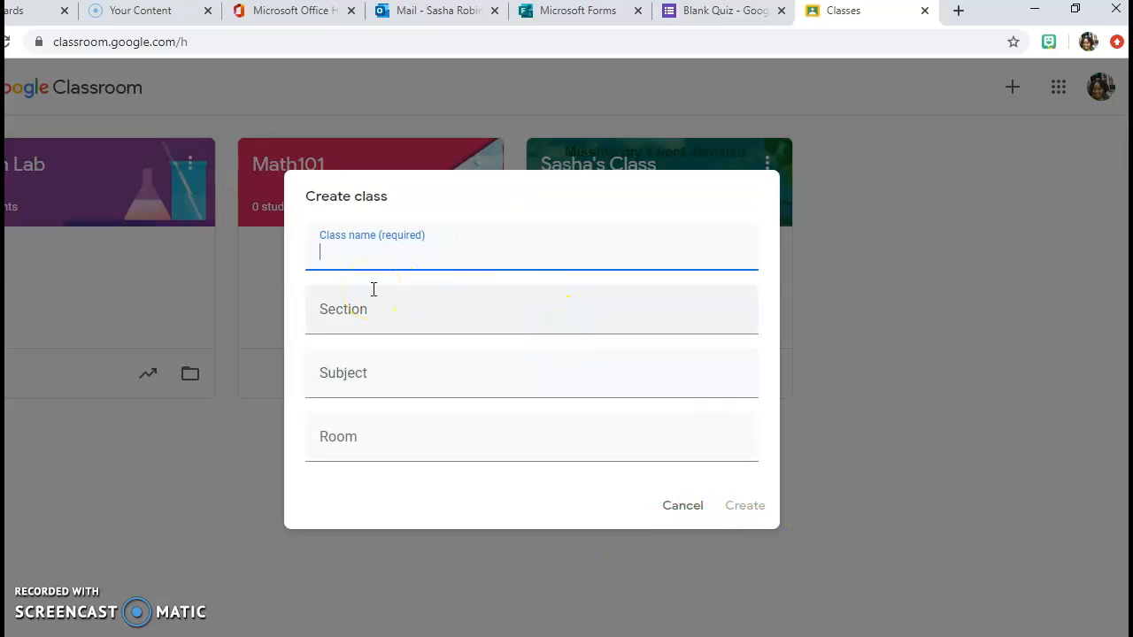
# - Create the class with the name Math102 and the subject Foundations in Mathematics
pyautogui.write('Math102')
pyautogui.click(363, 373)
pyautogui.write('Mat')
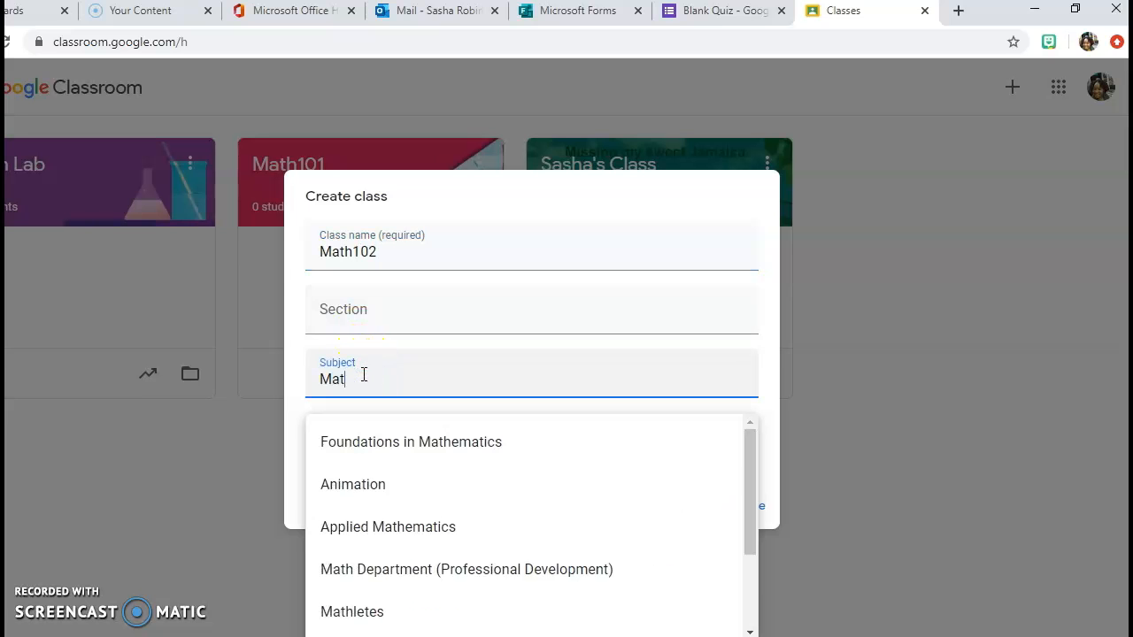
pyautogui.write('h')
pyautogui.click(362, 436)
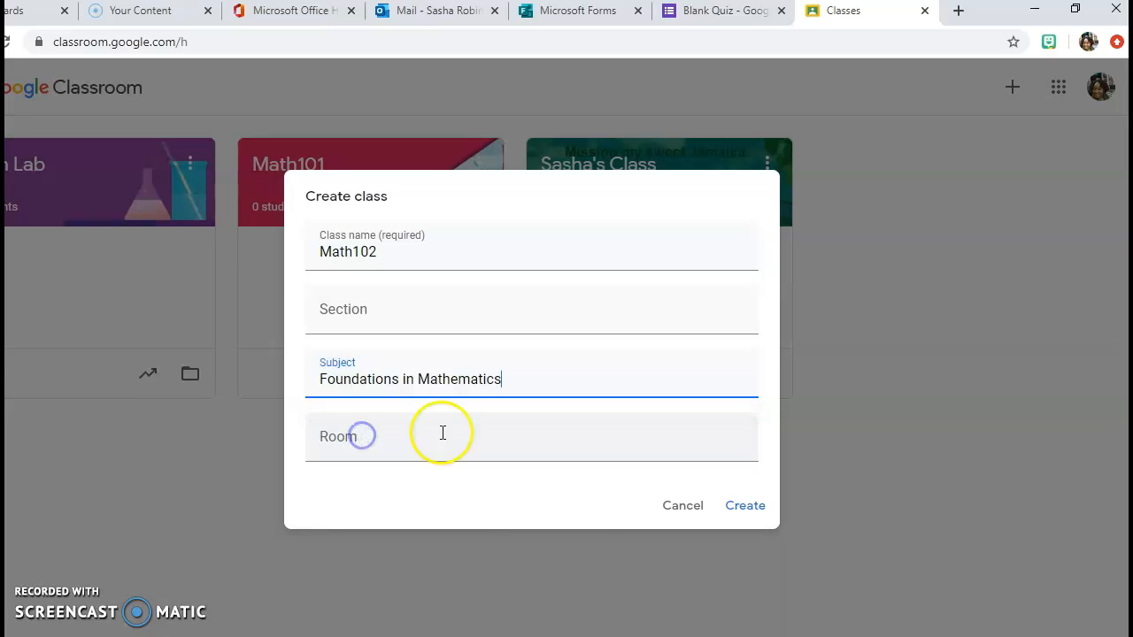
pyautogui.click(746, 507)
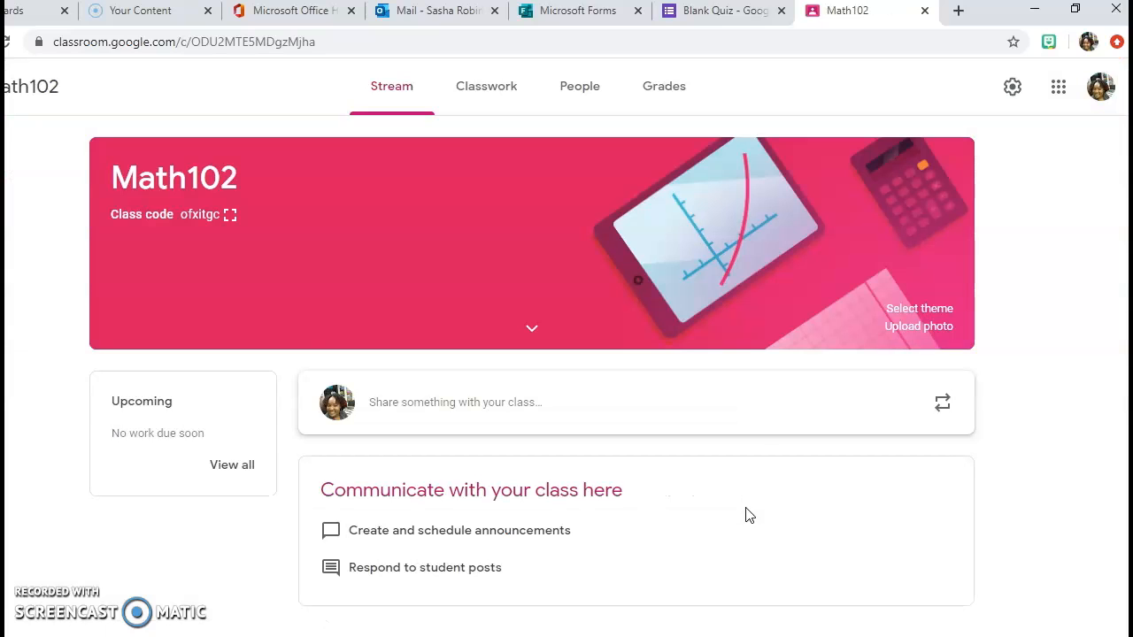
# - Add a quiz assignment to the Math102 classwork and open its attached Blank Quiz form
pyautogui.click(487, 96)
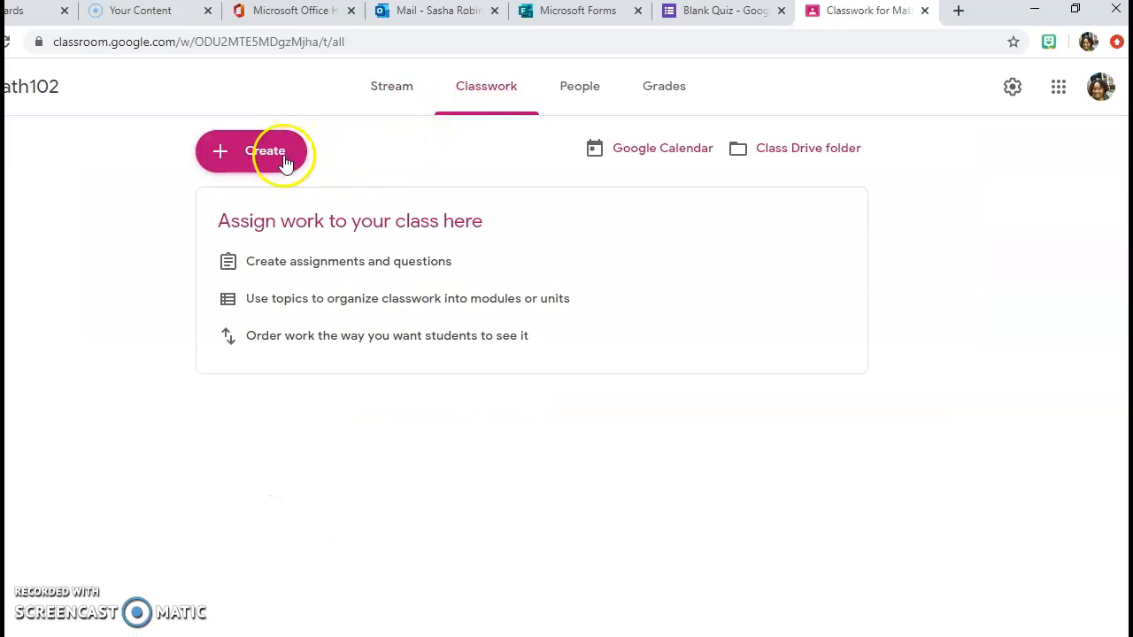
pyautogui.click(261, 162)
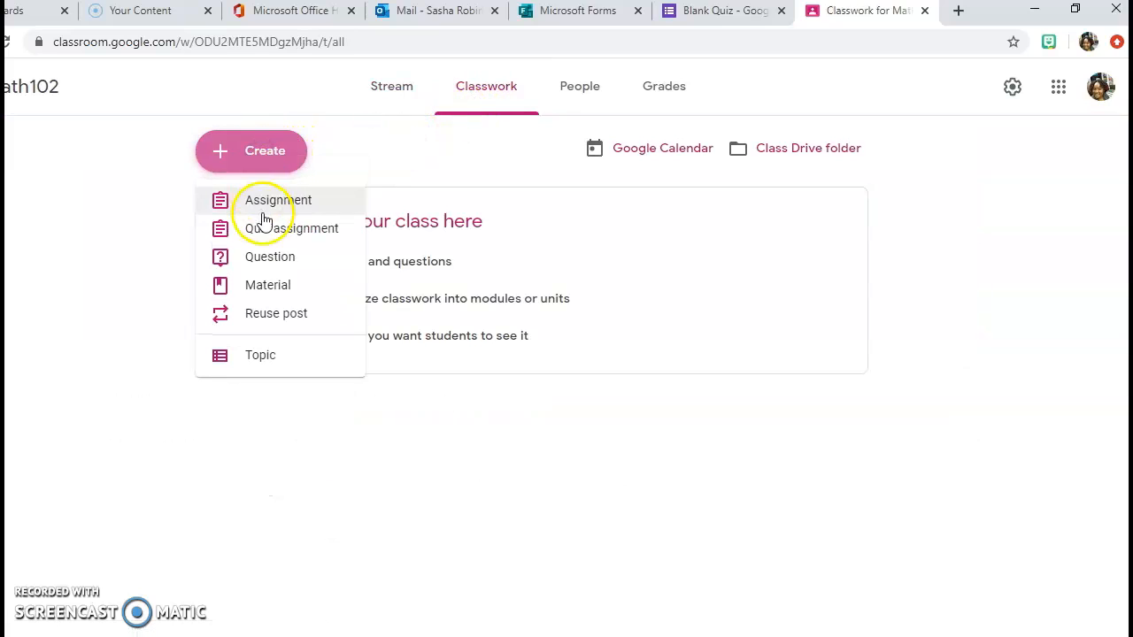
pyautogui.click(271, 230)
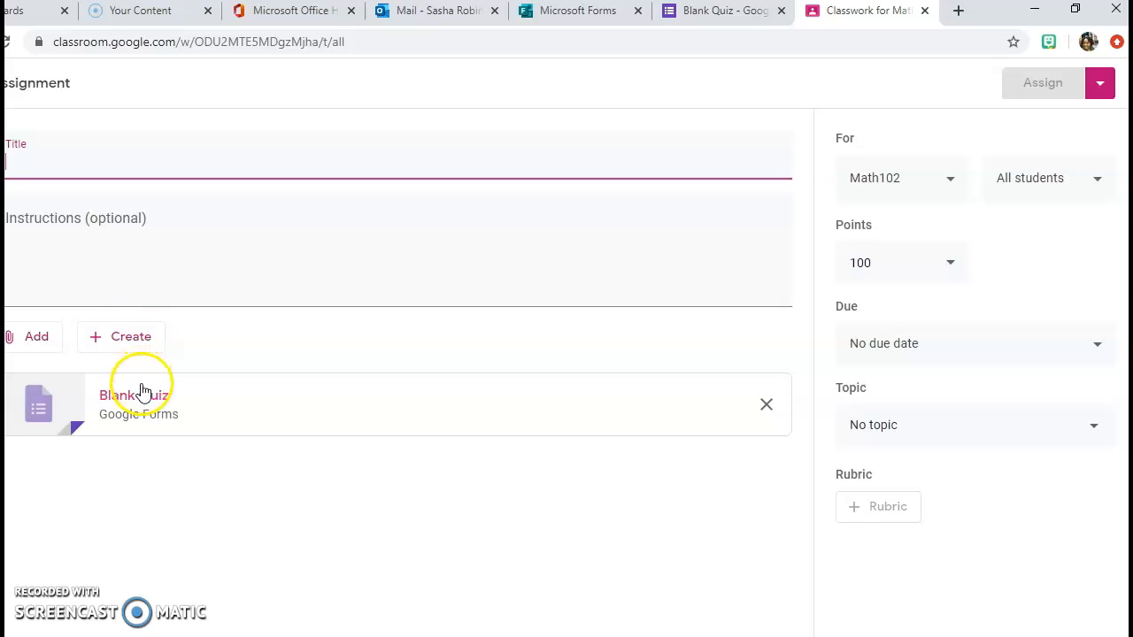
pyautogui.click(144, 418)
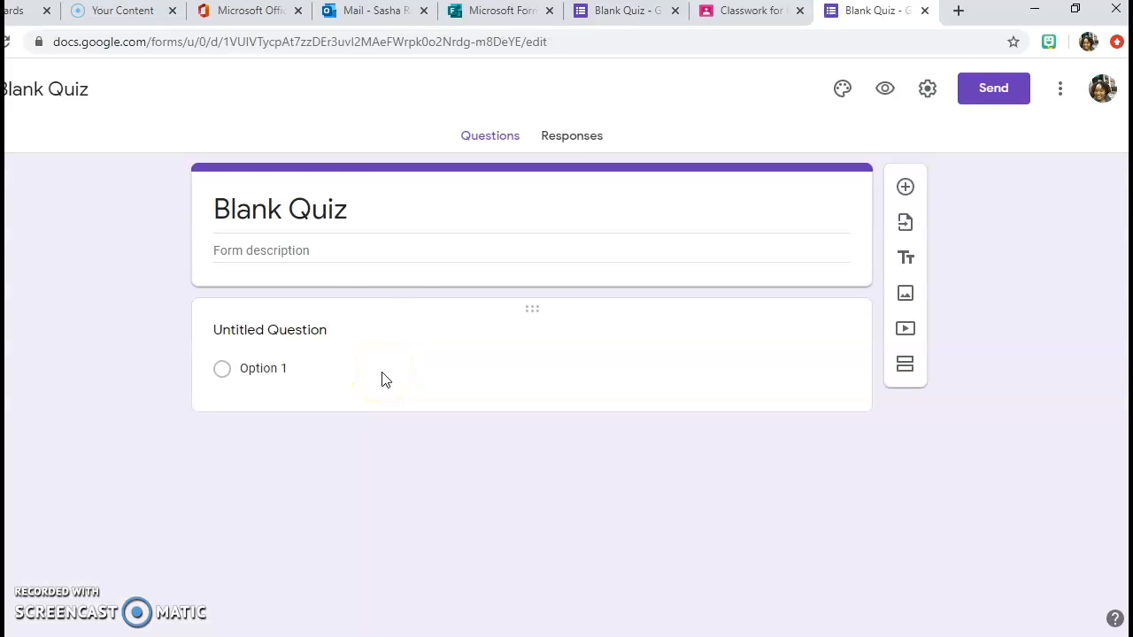
# - Change the form's title to "Multiplication Quiz"
pyautogui.click(277, 207)
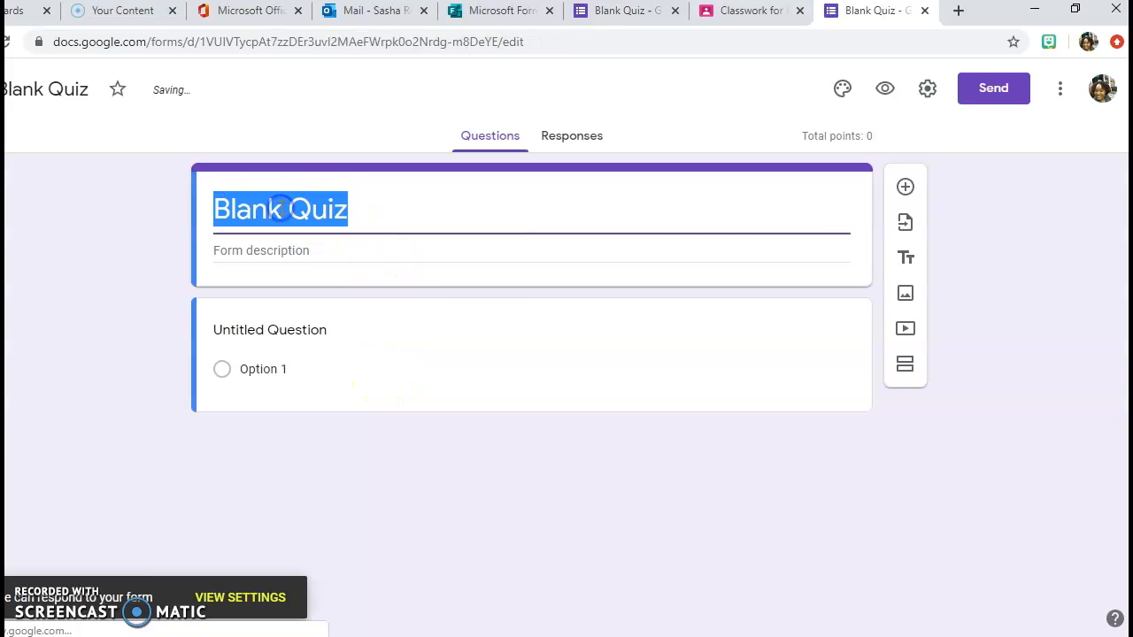
pyautogui.click(279, 207)
pyautogui.press('BackSpace')
pyautogui.press('BackSpace')
pyautogui.press('BackSpace')
pyautogui.press('BackSpace')
pyautogui.press('BackSpace')
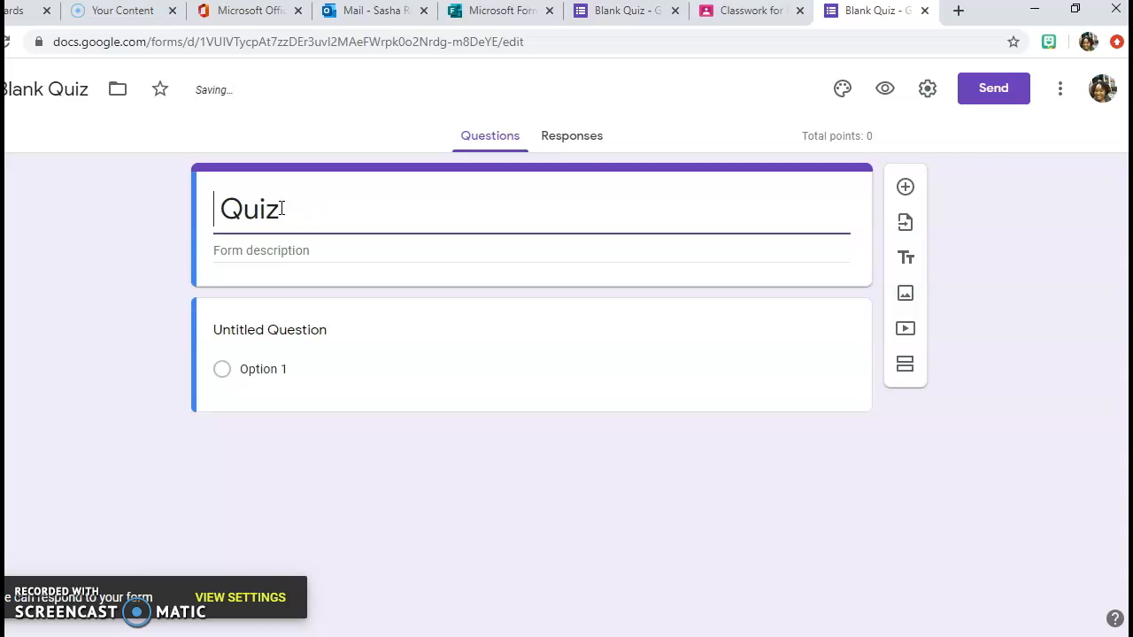
pyautogui.write('Multipli')
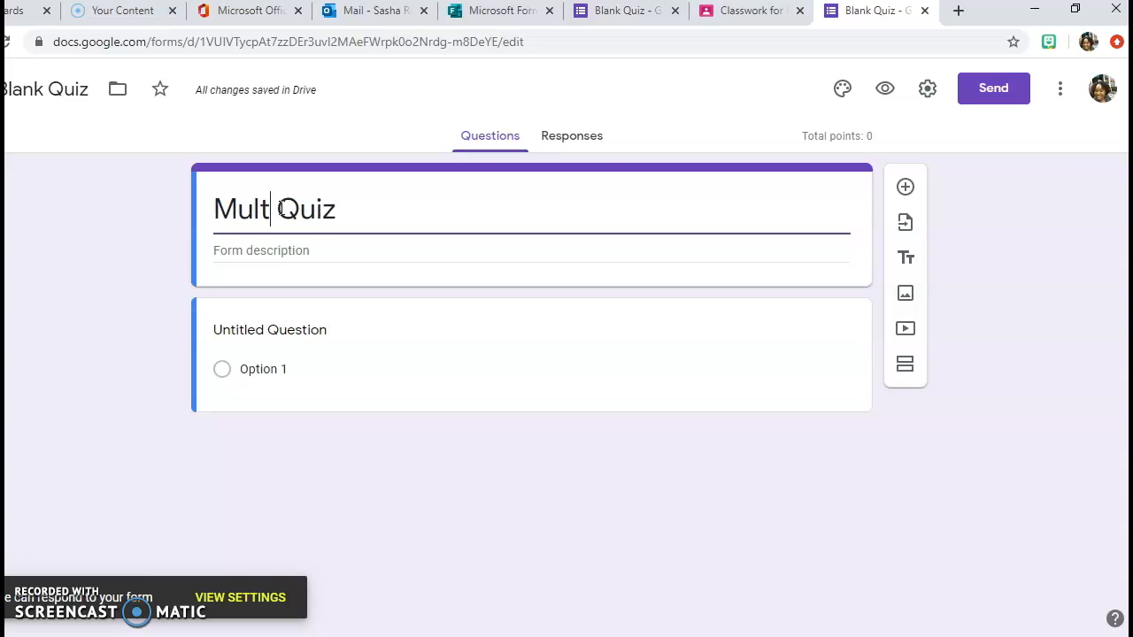
pyautogui.write('cationb')
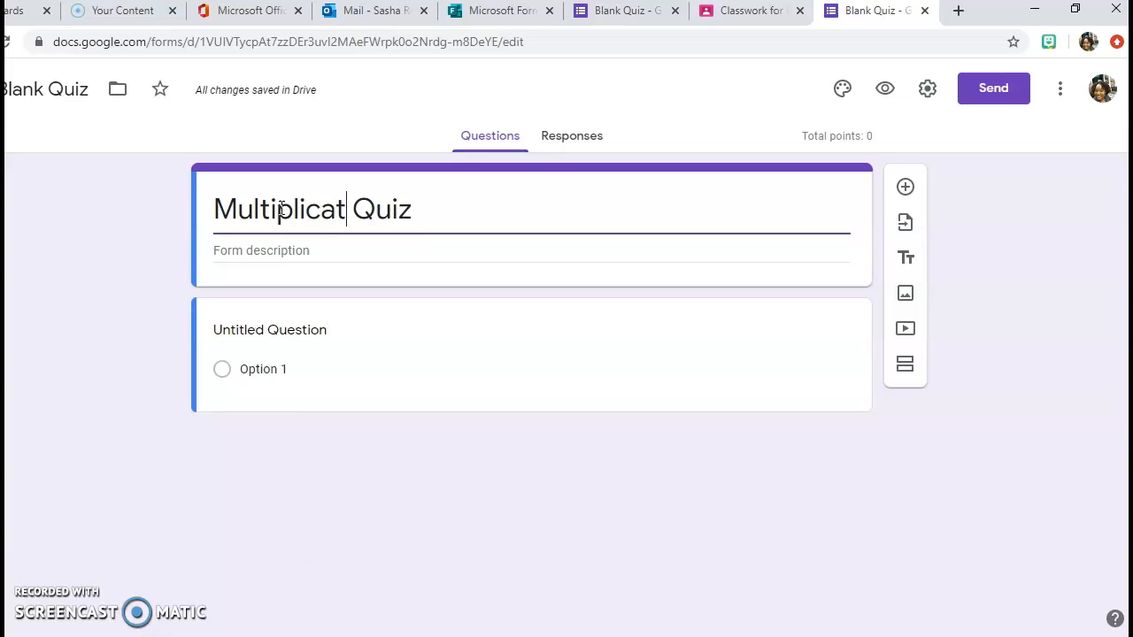
pyautogui.press('BackSpace')
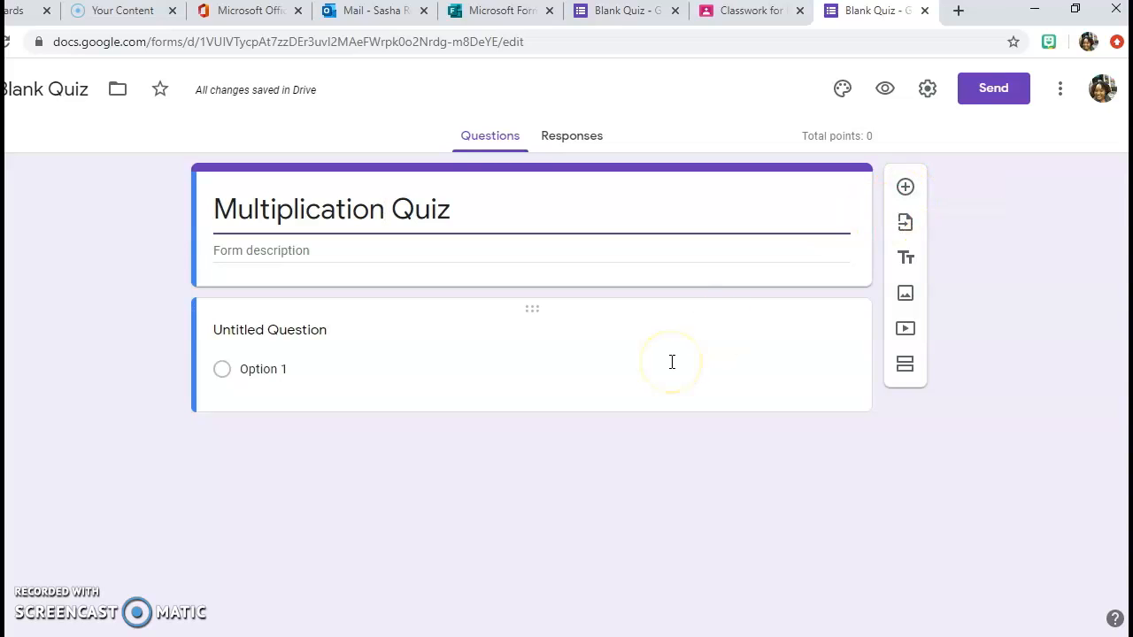
# - Set the first question to "Write your first and last name" as a short answer and make it required
pyautogui.click(325, 329)
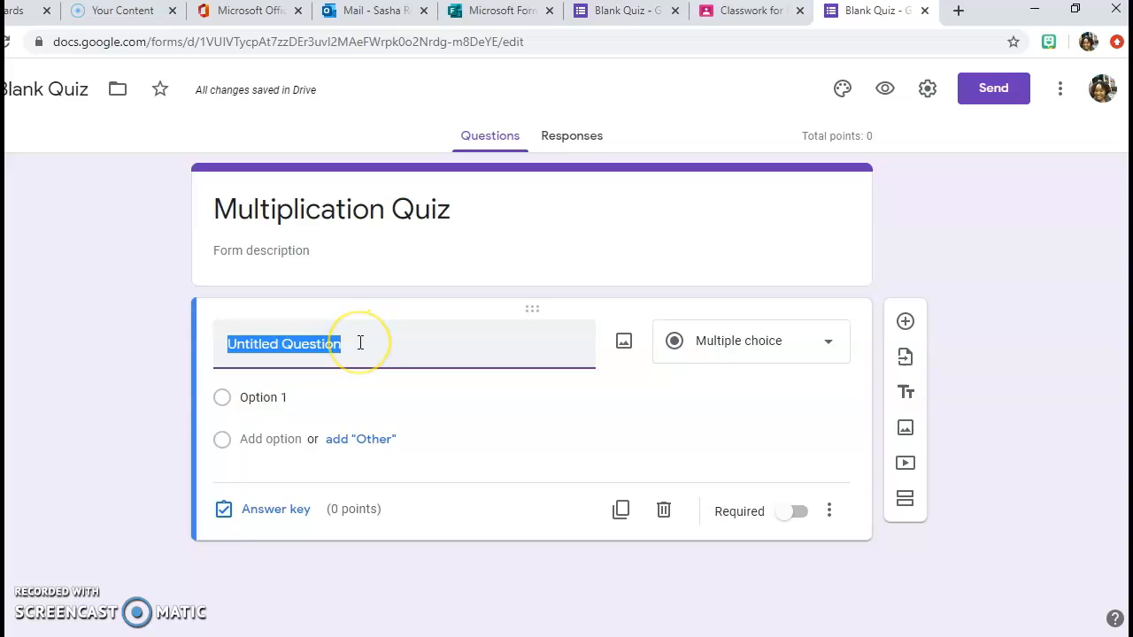
pyautogui.press('BackSpace')
pyautogui.write('W')
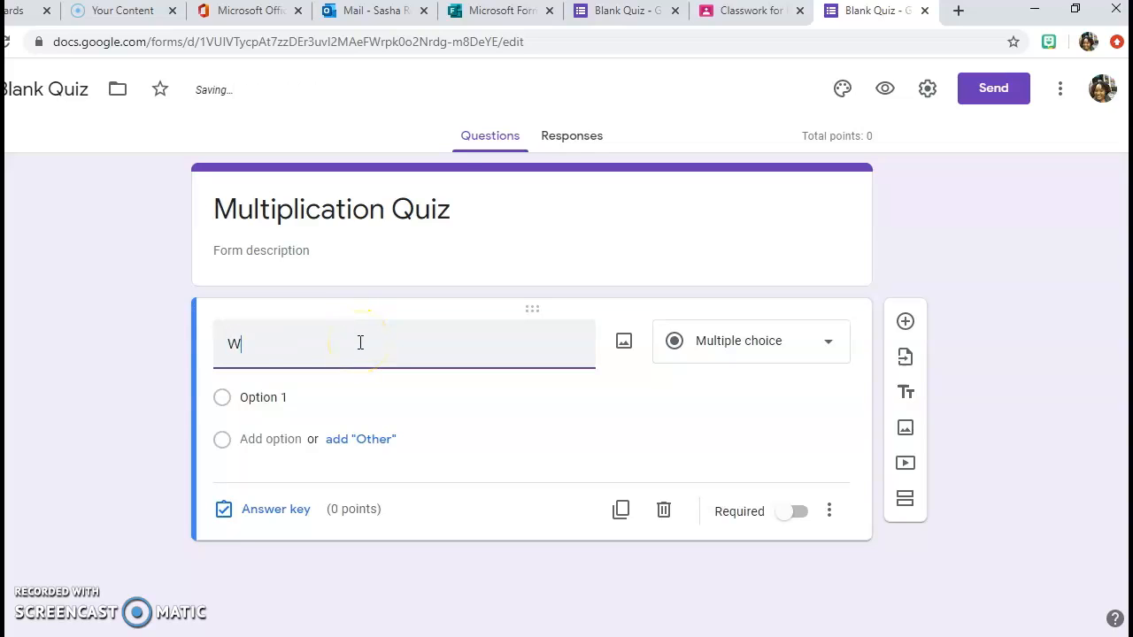
pyautogui.write('rite your first ')
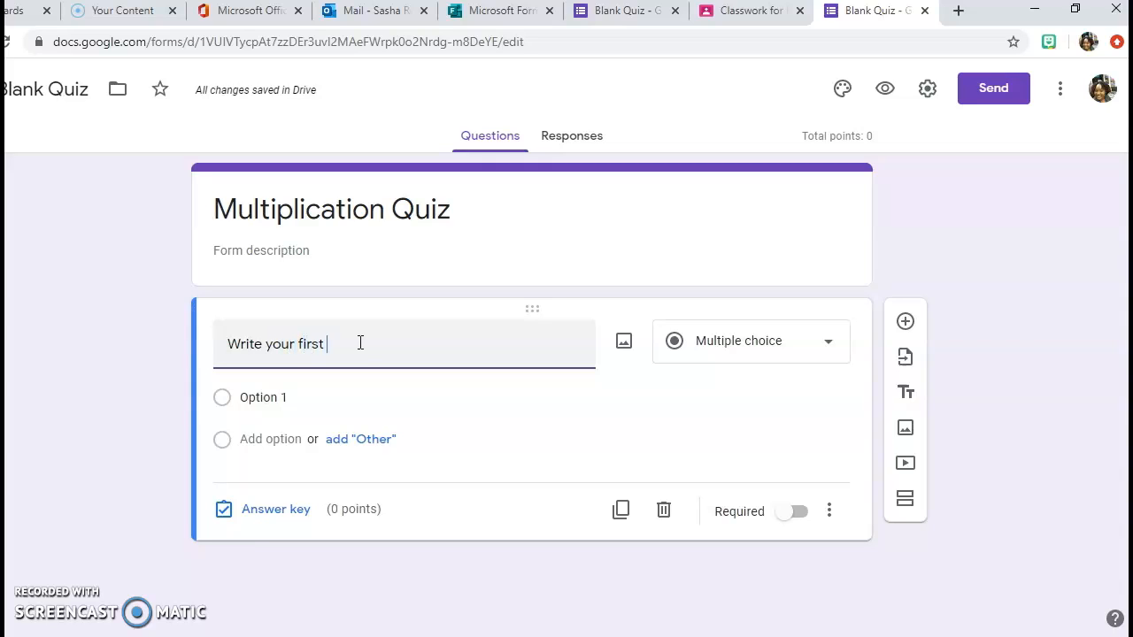
pyautogui.write('and last name')
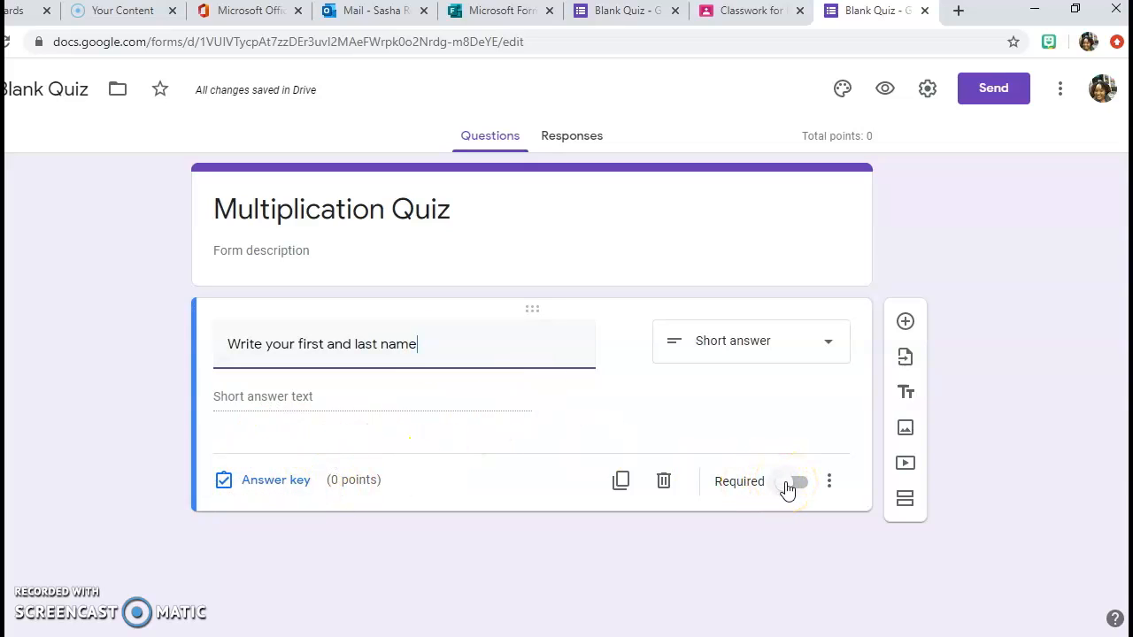
pyautogui.click(792, 487)
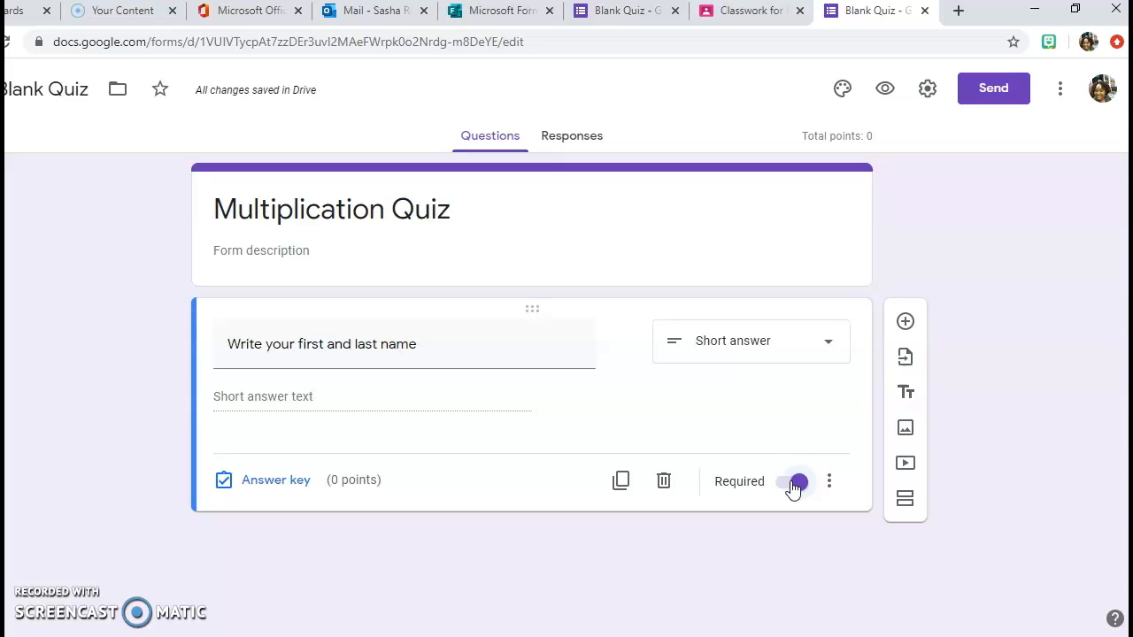
# - Add a second question and fill it with the fruit word problem copied from question 3 of the Spiral Review in Microsoft Forms
pyautogui.click(907, 324)
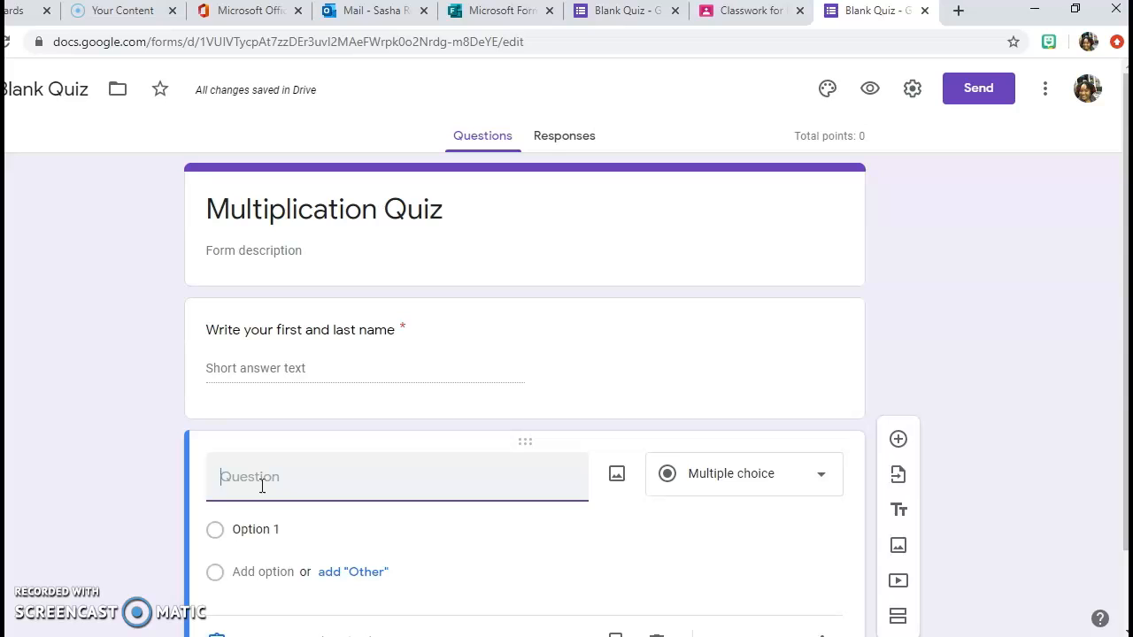
pyautogui.click(490, 12)
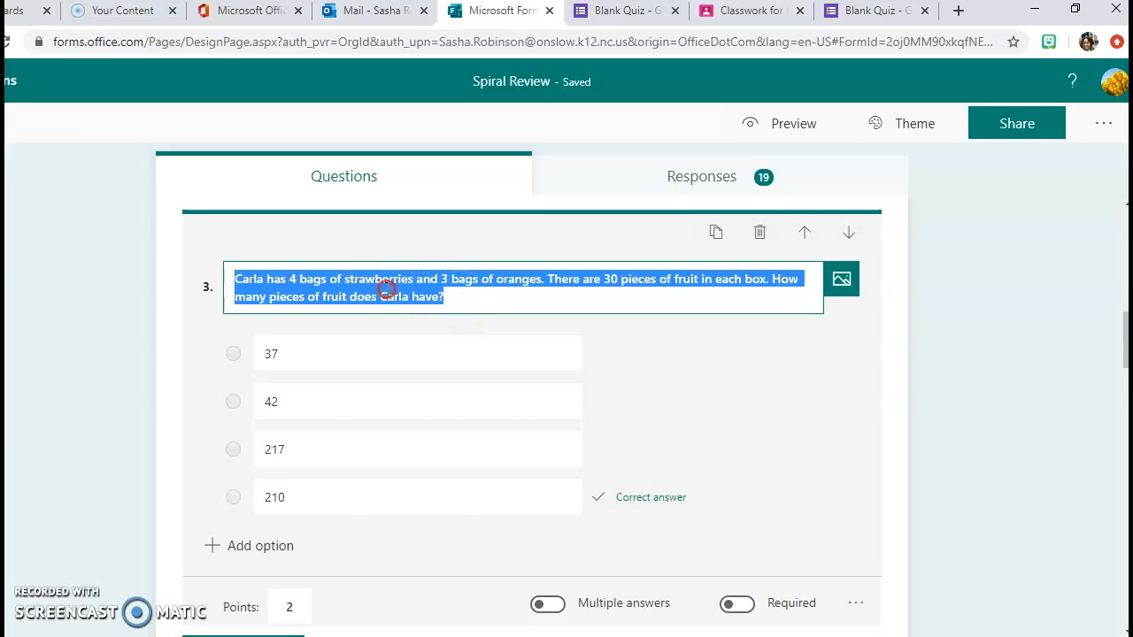
pyautogui.rightClick(387, 290)
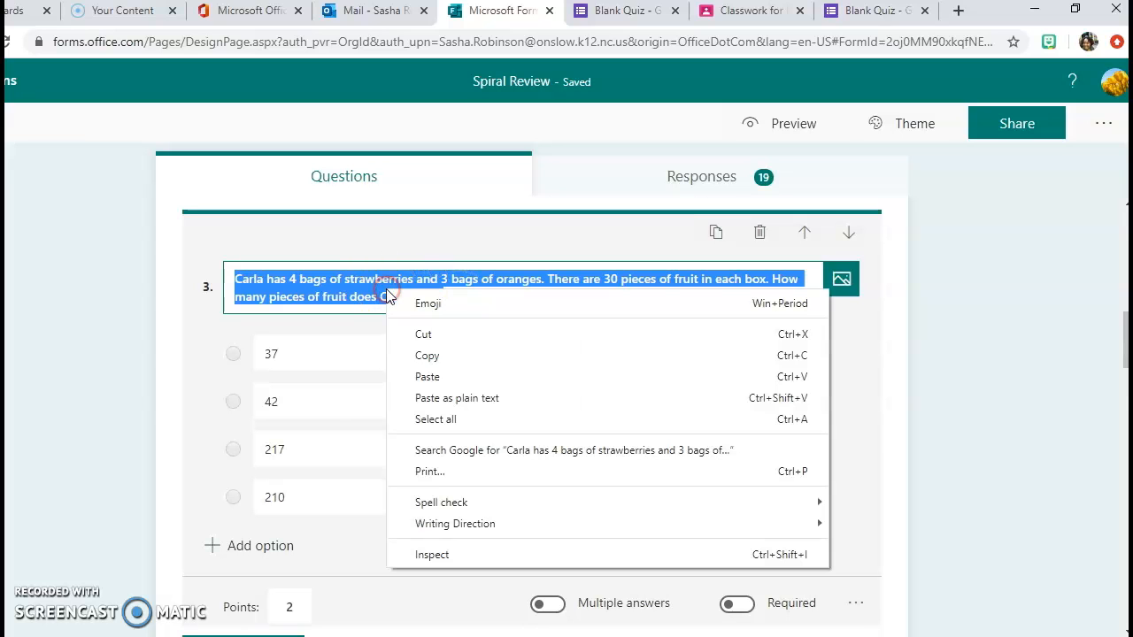
pyautogui.click(432, 358)
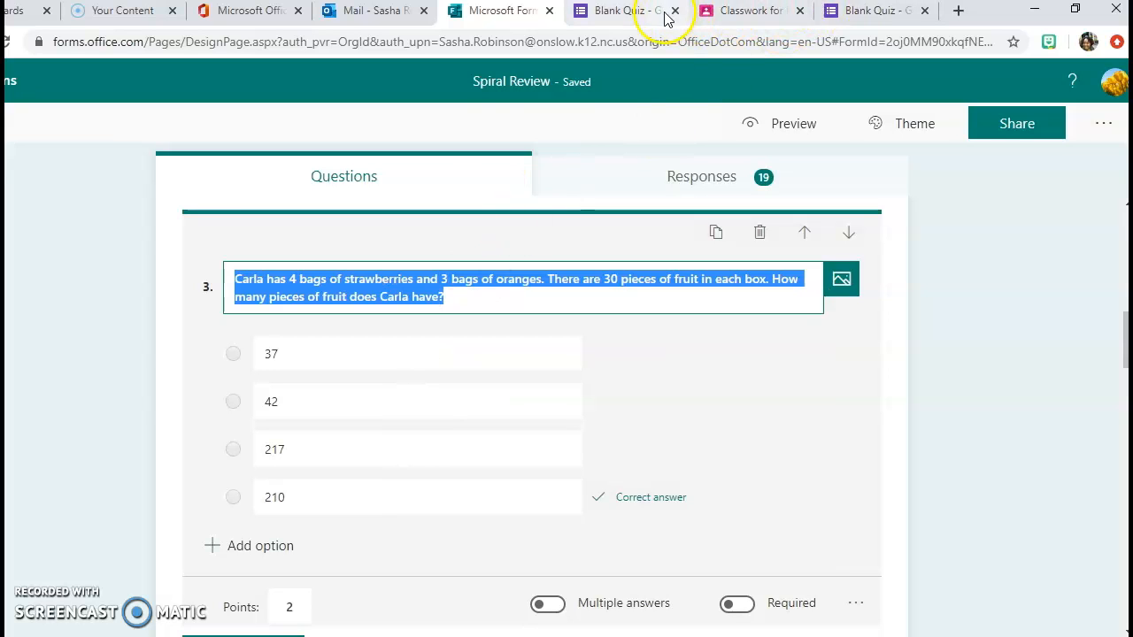
pyautogui.click(852, 11)
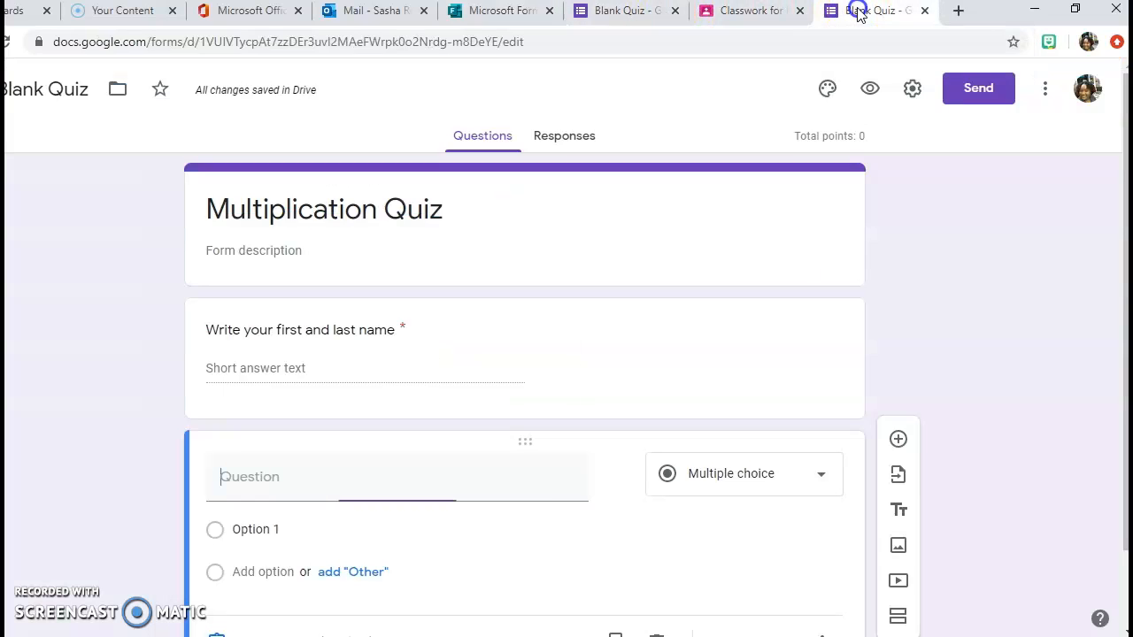
pyautogui.rightClick(242, 476)
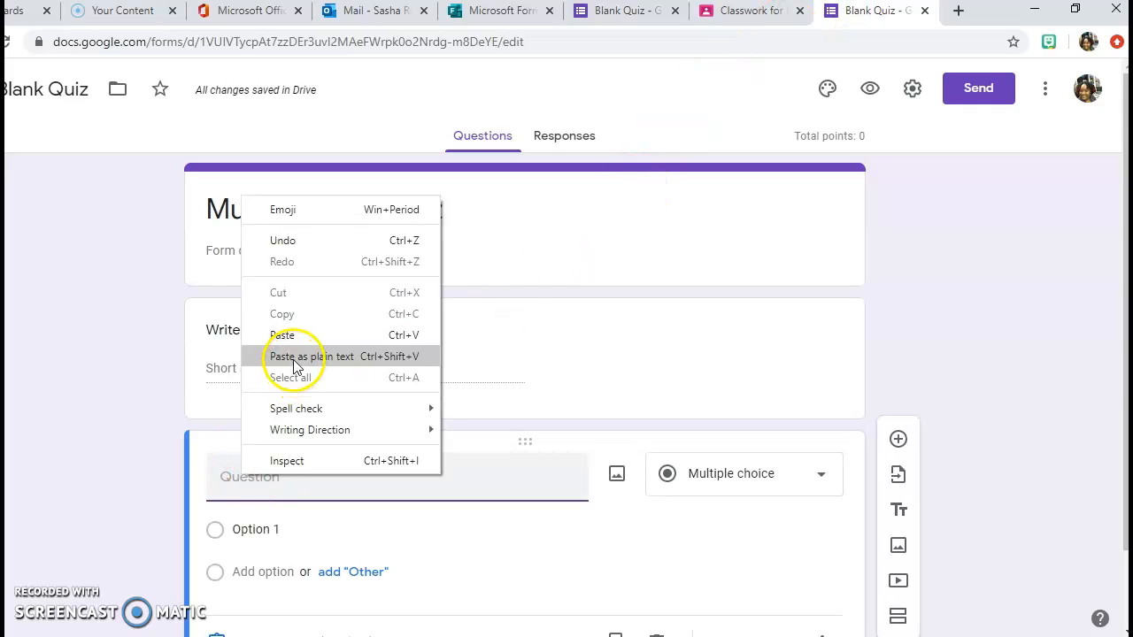
pyautogui.click(283, 336)
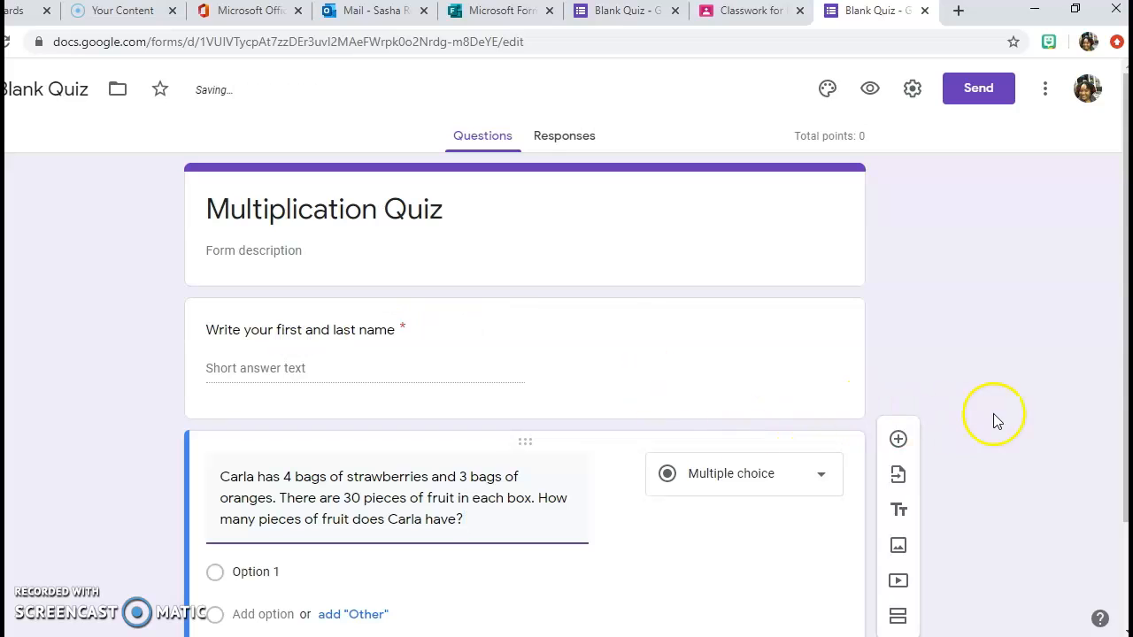
# - Give the fruit word problem four multiple-choice options: "7 pieces", "8", "210" and "211"
pyautogui.scroll(-1, 1111, 354)
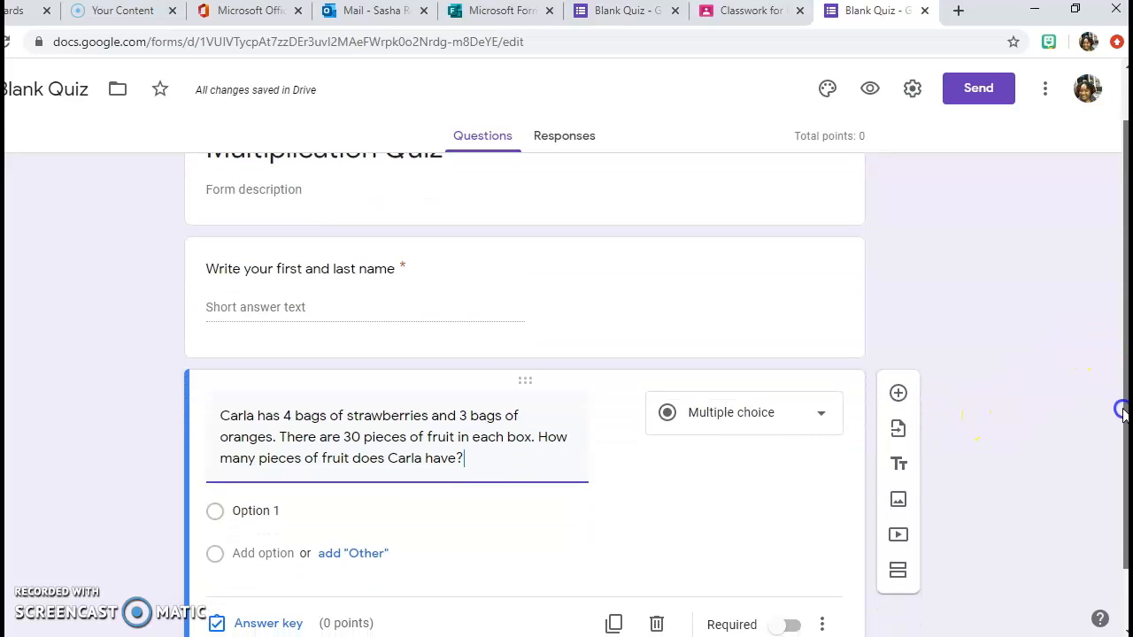
pyautogui.click(257, 508)
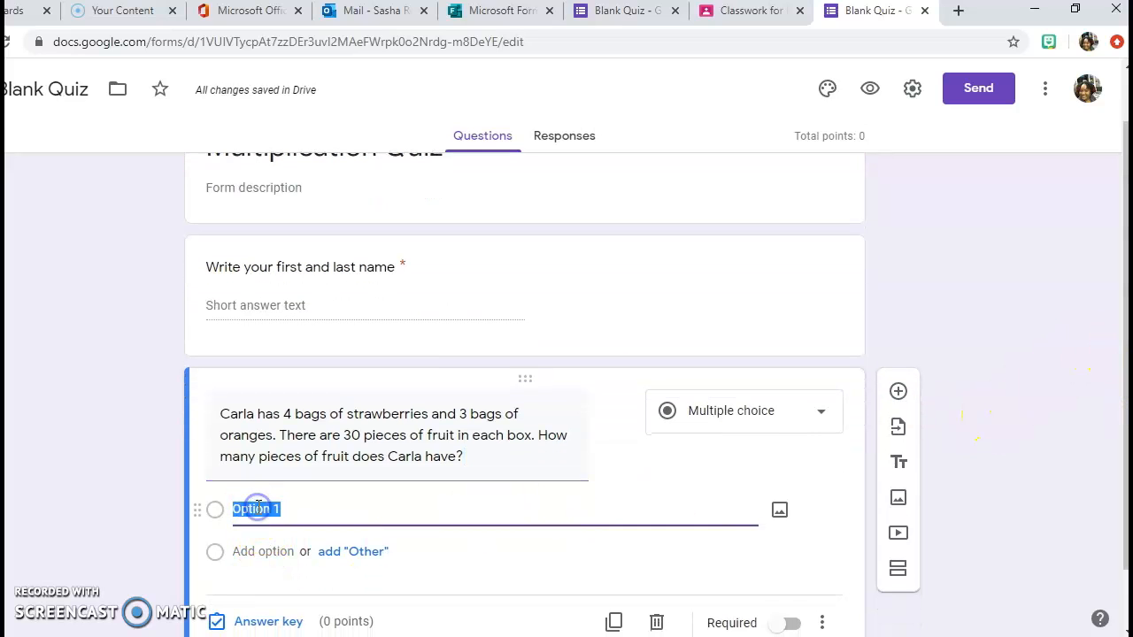
pyautogui.write('7')
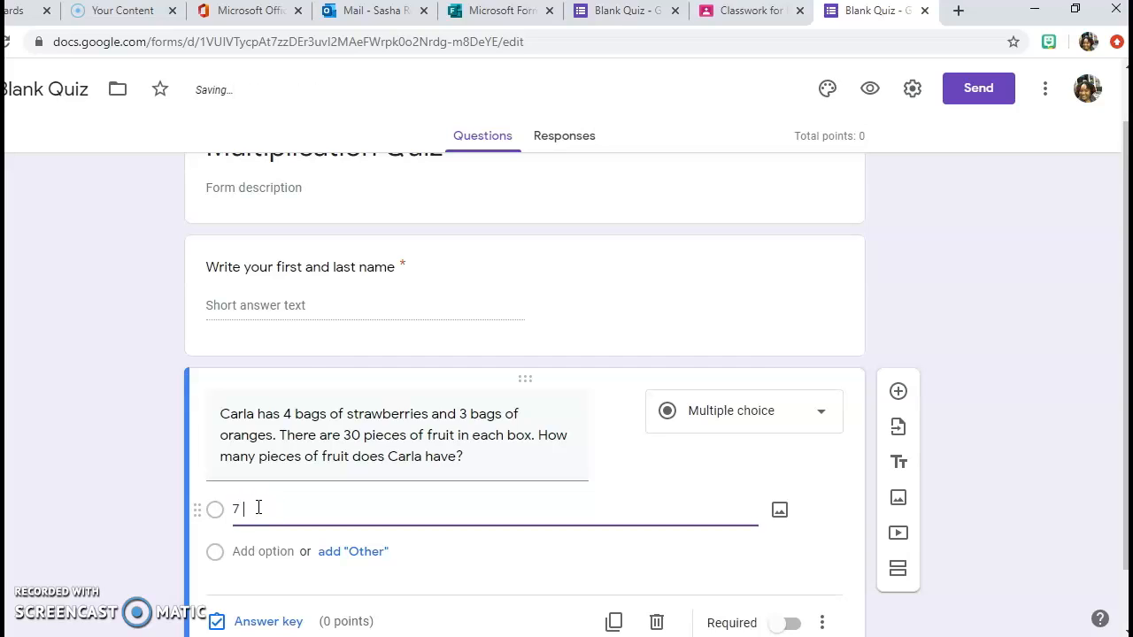
pyautogui.write(' pieces')
pyautogui.click(265, 552)
pyautogui.write('8')
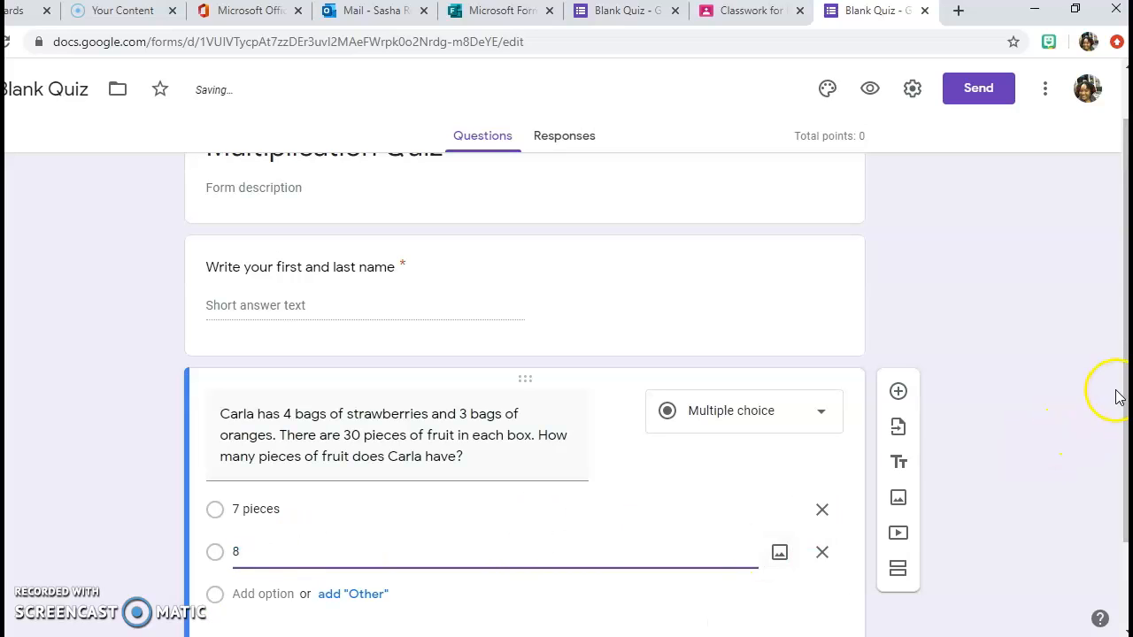
pyautogui.scroll(-2, 1124, 387)
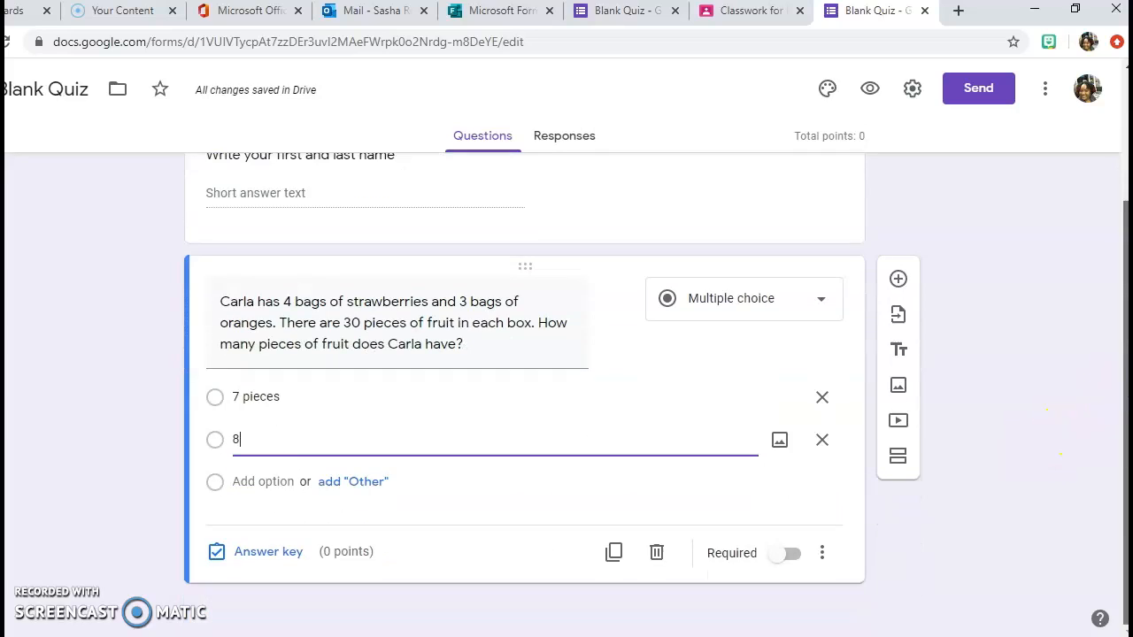
pyautogui.click(257, 481)
pyautogui.write('210')
pyautogui.click(255, 524)
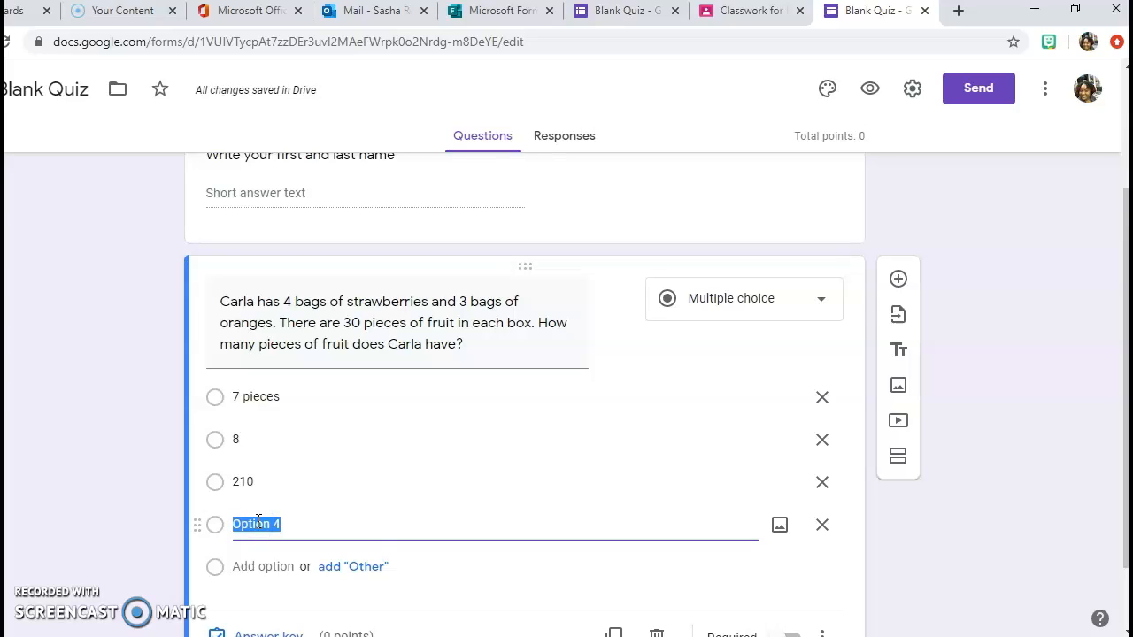
pyautogui.write('211')
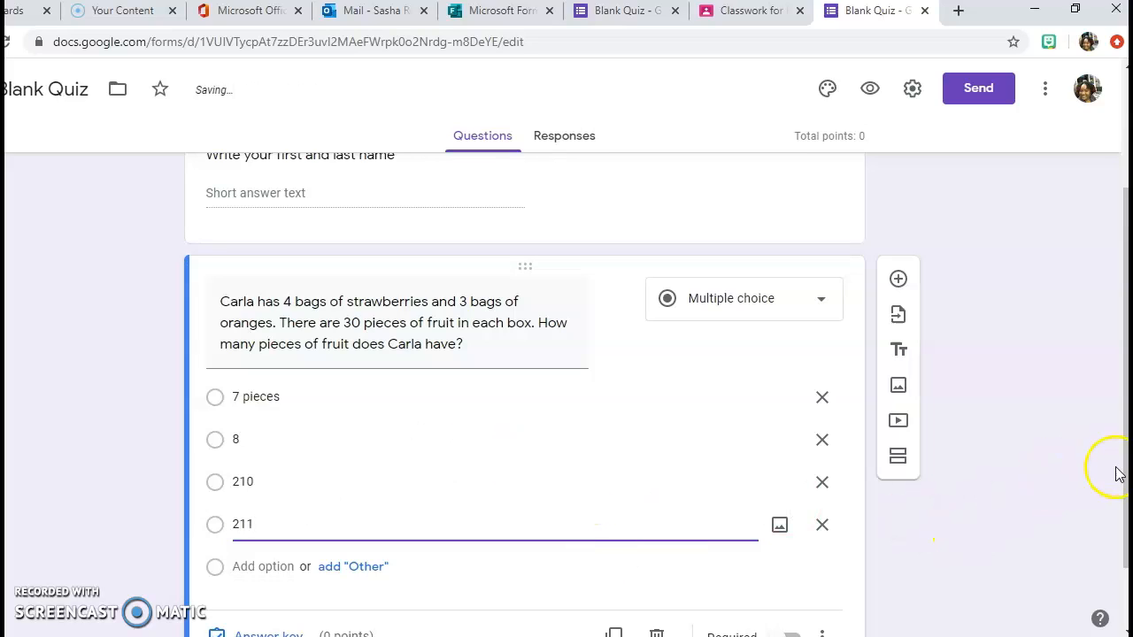
# - In the fruit question's answer key, set its worth to 4 points and mark 210 as the correct answer
pyautogui.moveTo(1123, 481); pyautogui.dragTo(1116, 514)
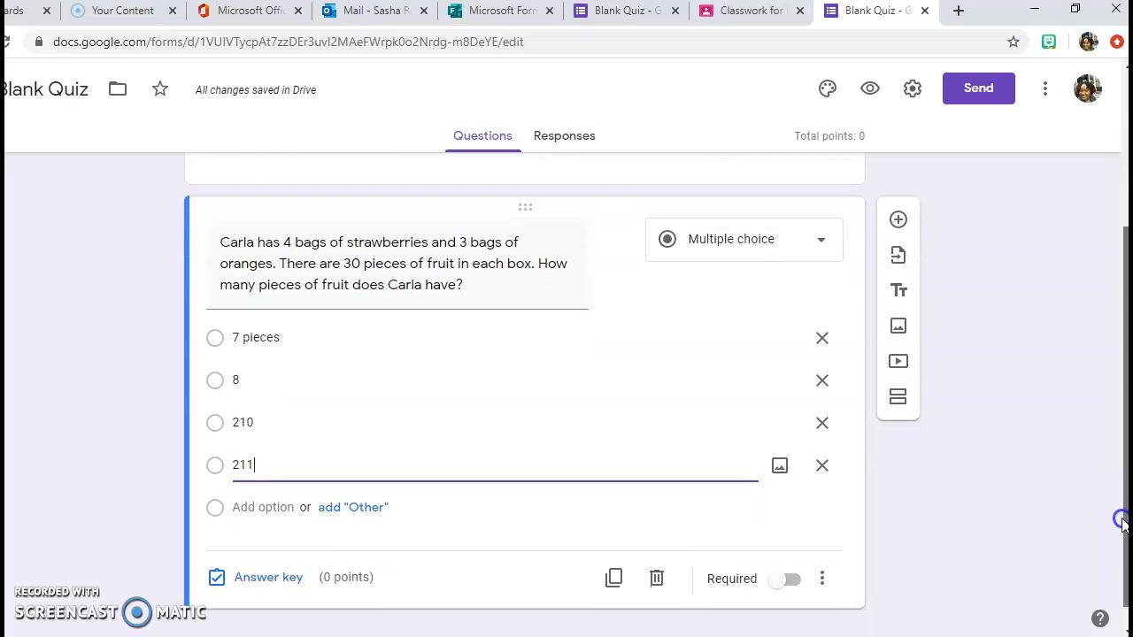
pyautogui.click(270, 582)
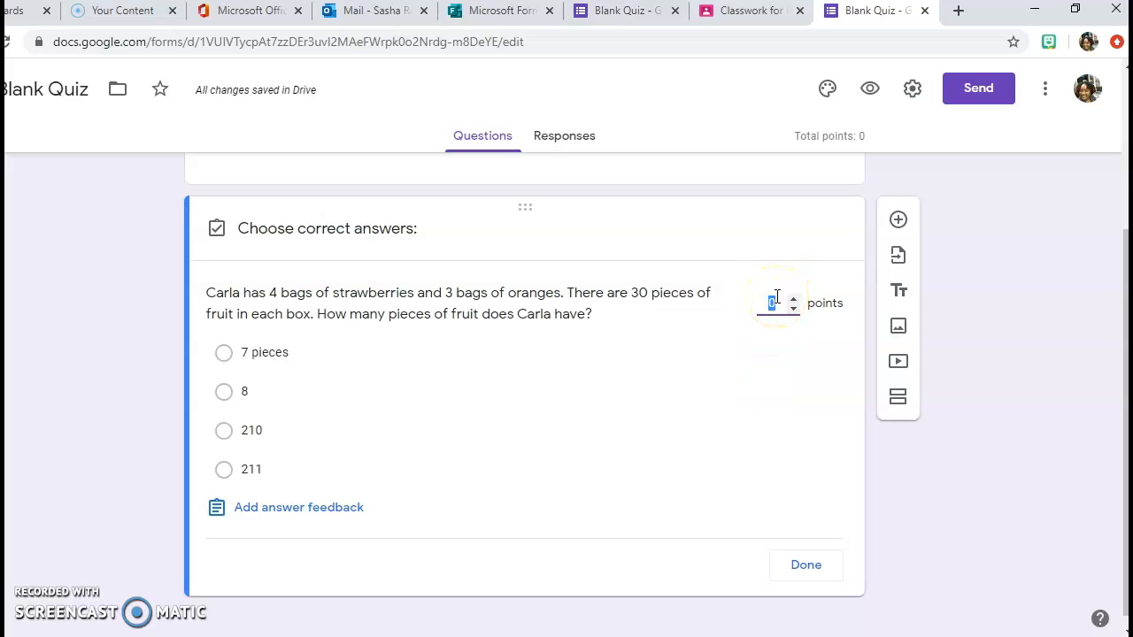
pyautogui.write('5')
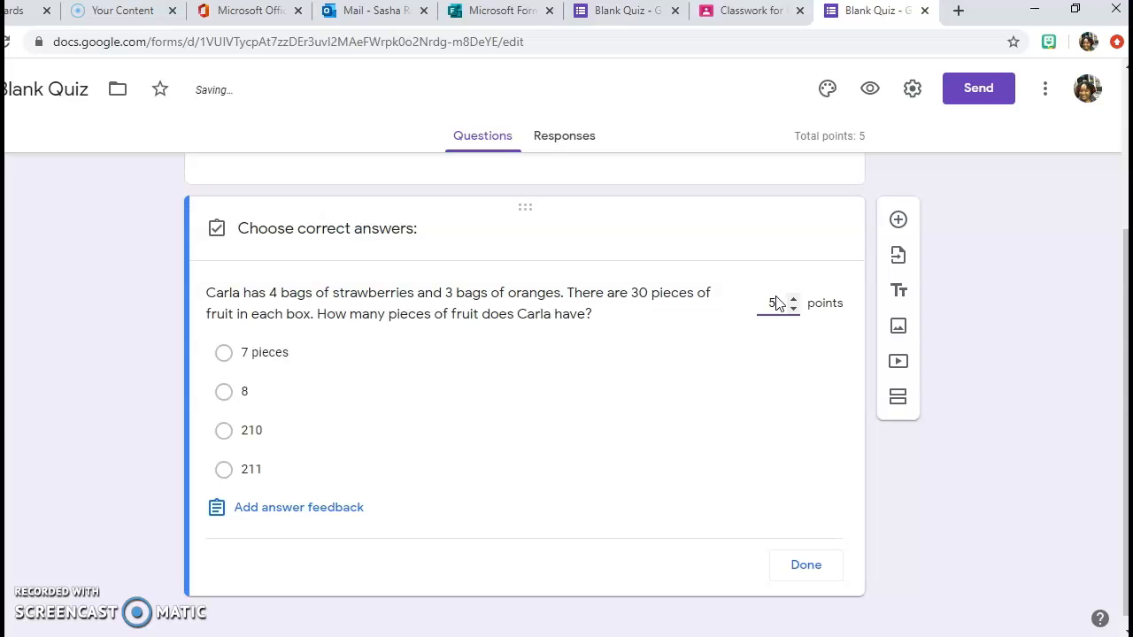
pyautogui.click(793, 312)
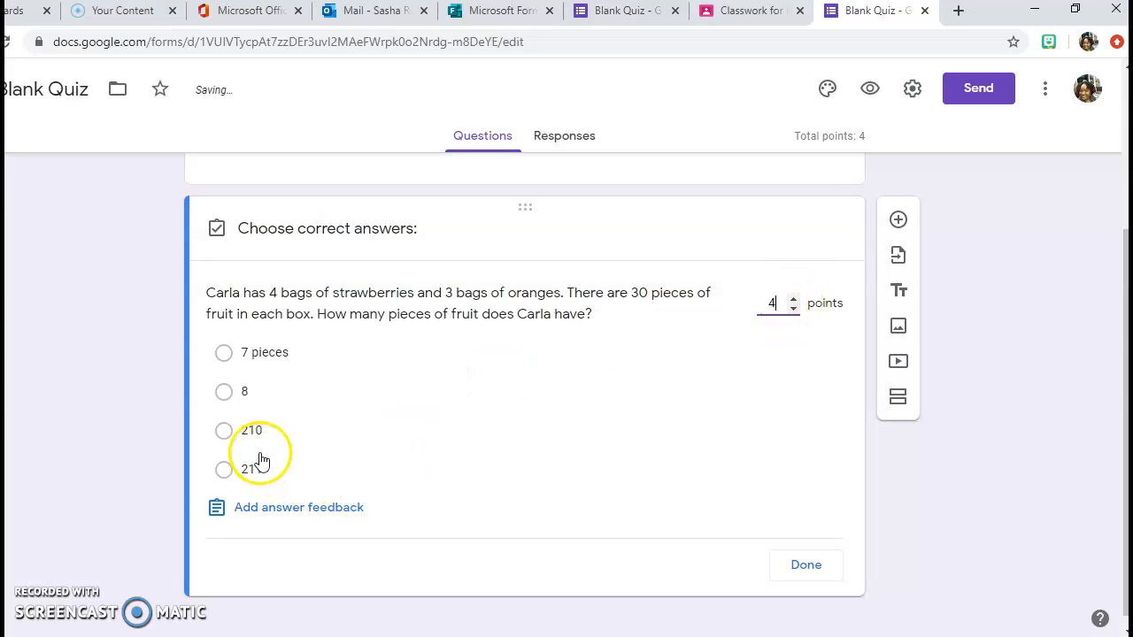
pyautogui.click(223, 433)
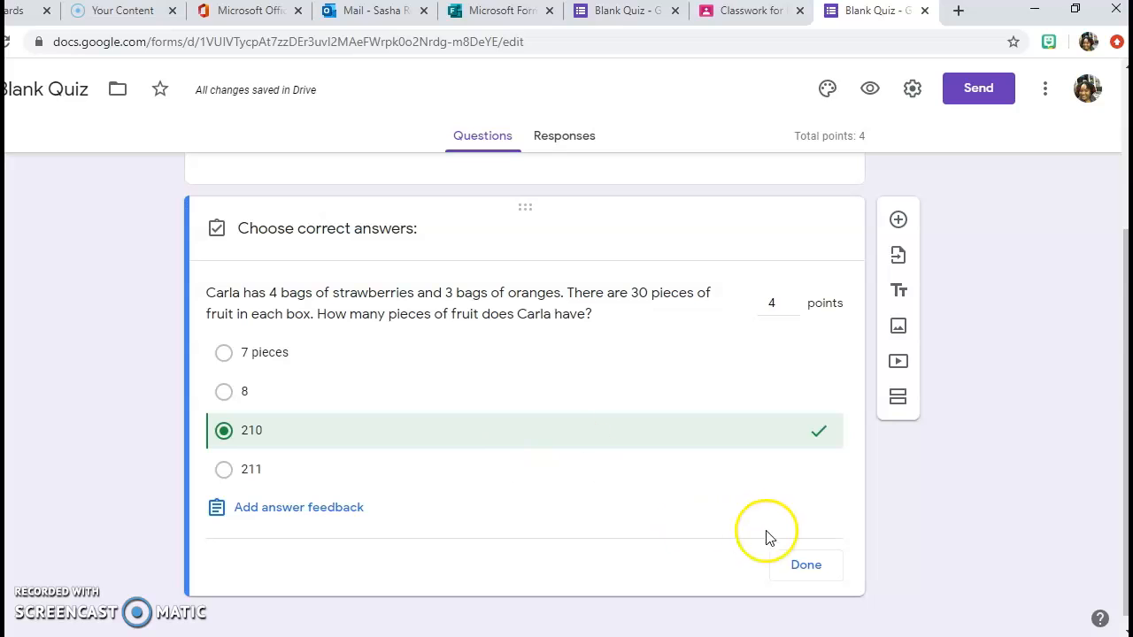
# - Add the feedback "Excellent!!" for correct answers to the fruit question and save it
pyautogui.click(329, 511)
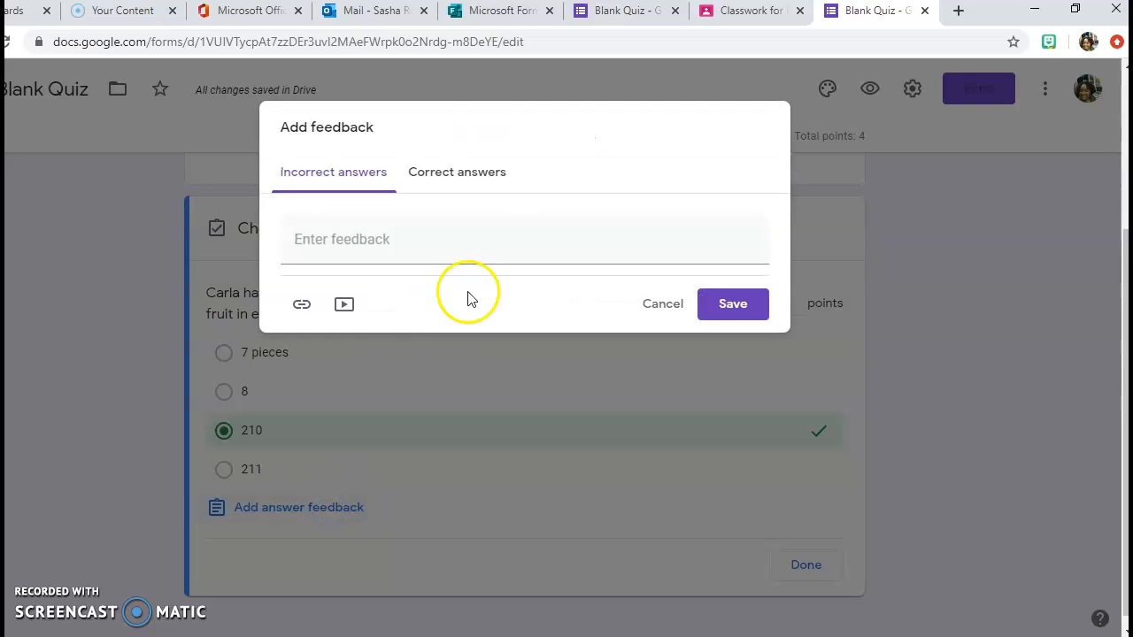
pyautogui.click(468, 174)
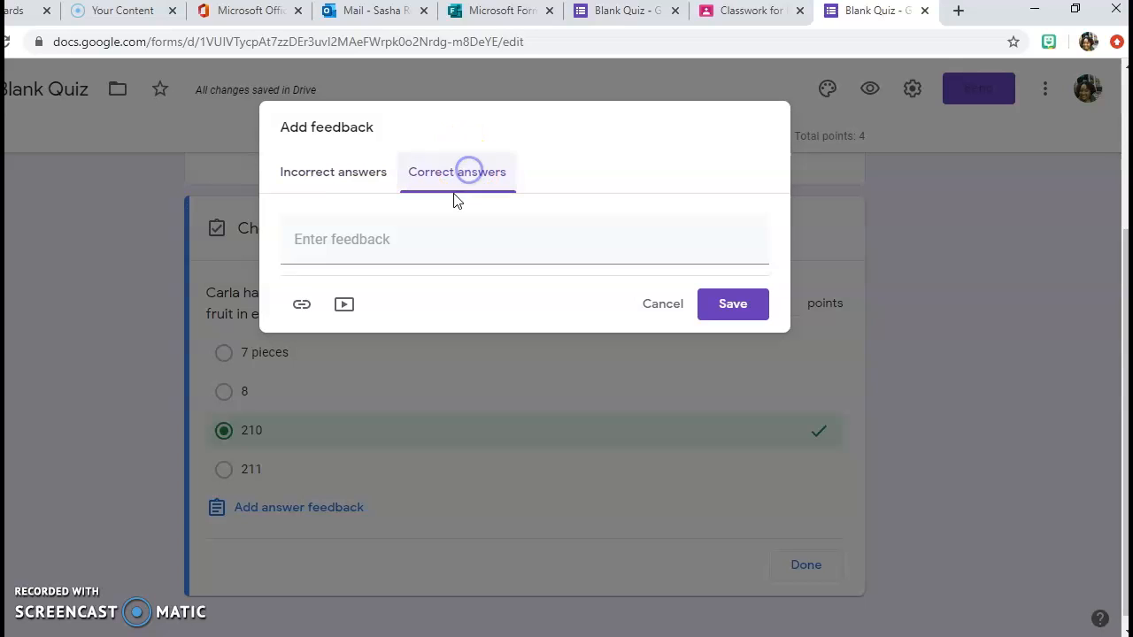
pyautogui.click(414, 239)
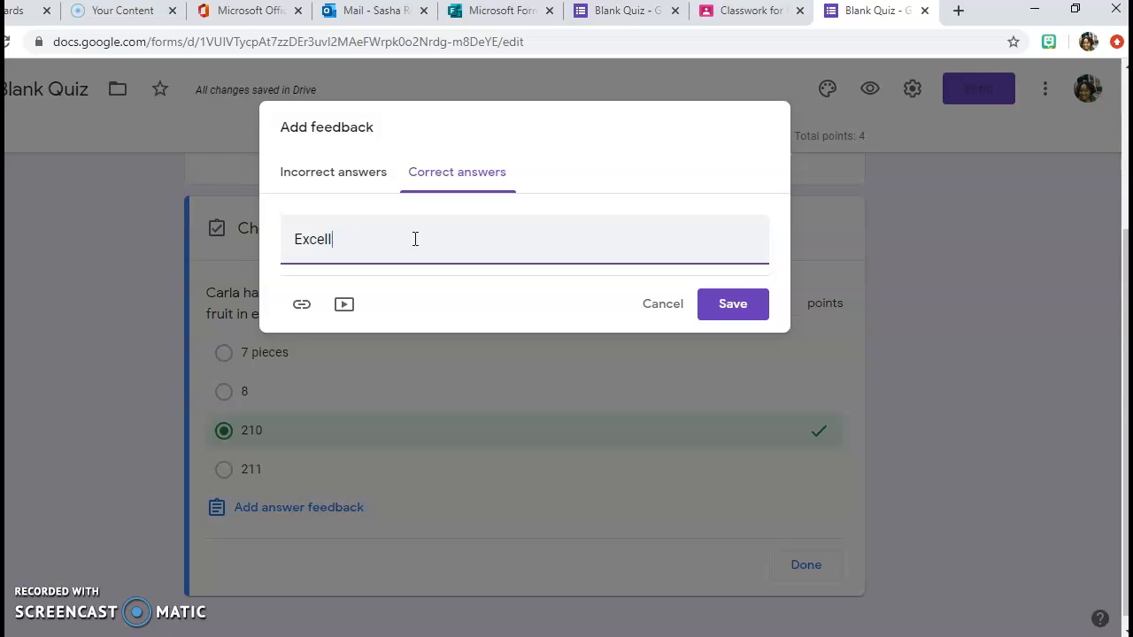
pyautogui.write('Excellent!!')
pyautogui.click(709, 302)
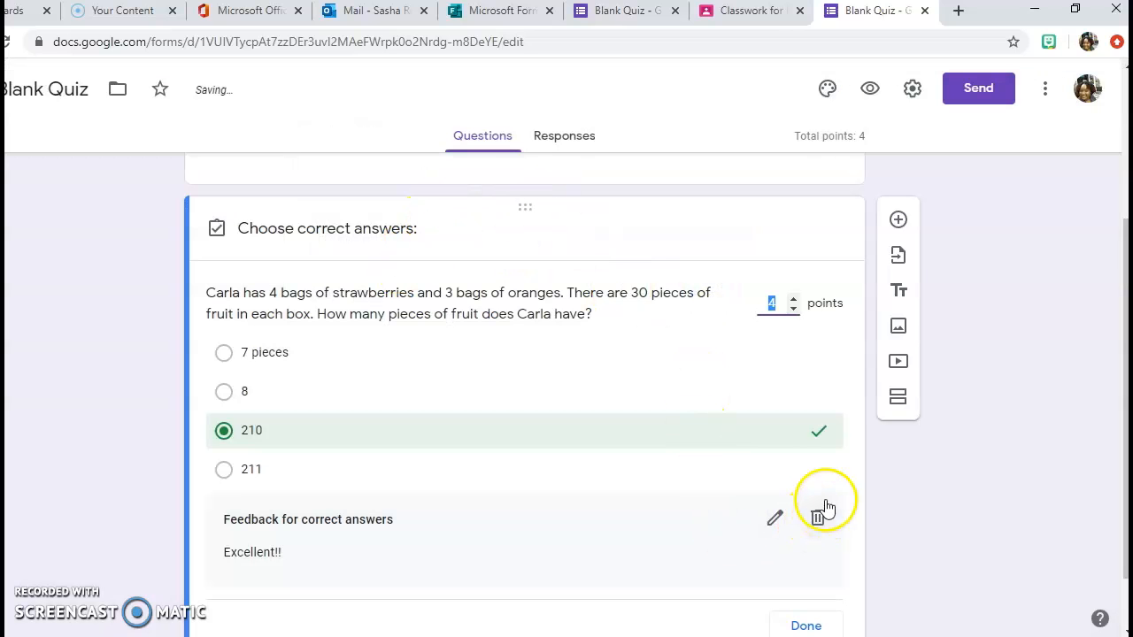
# - Add incorrect-answer feedback to the fruit question by copying the hint about counting the bags from the other Blank Quiz form, and save it
pyautogui.click(775, 518)
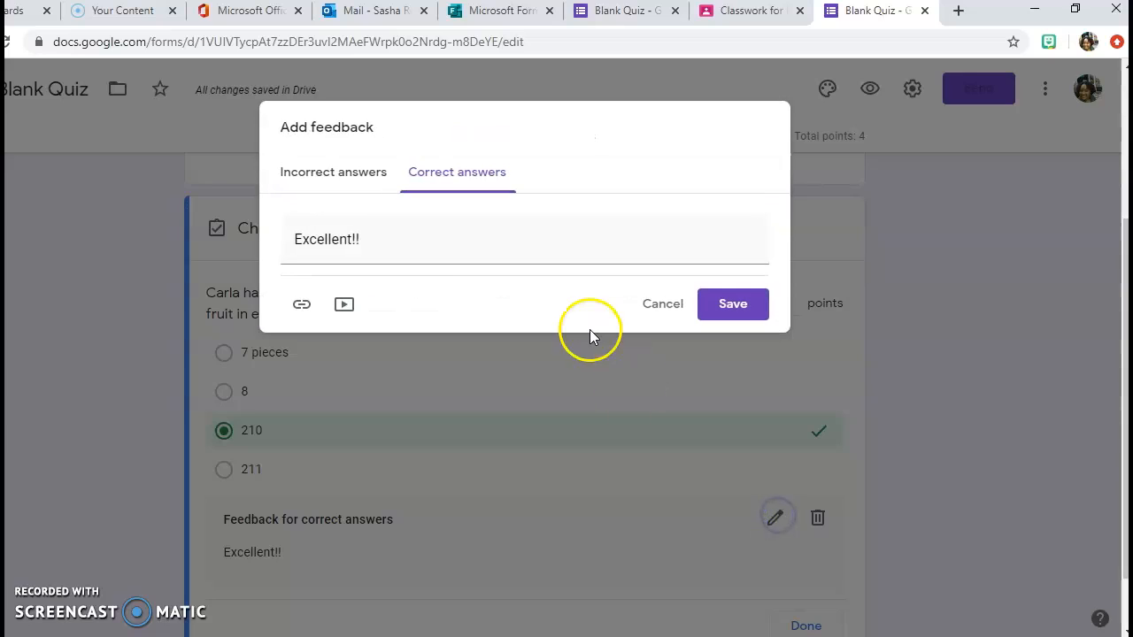
pyautogui.click(356, 180)
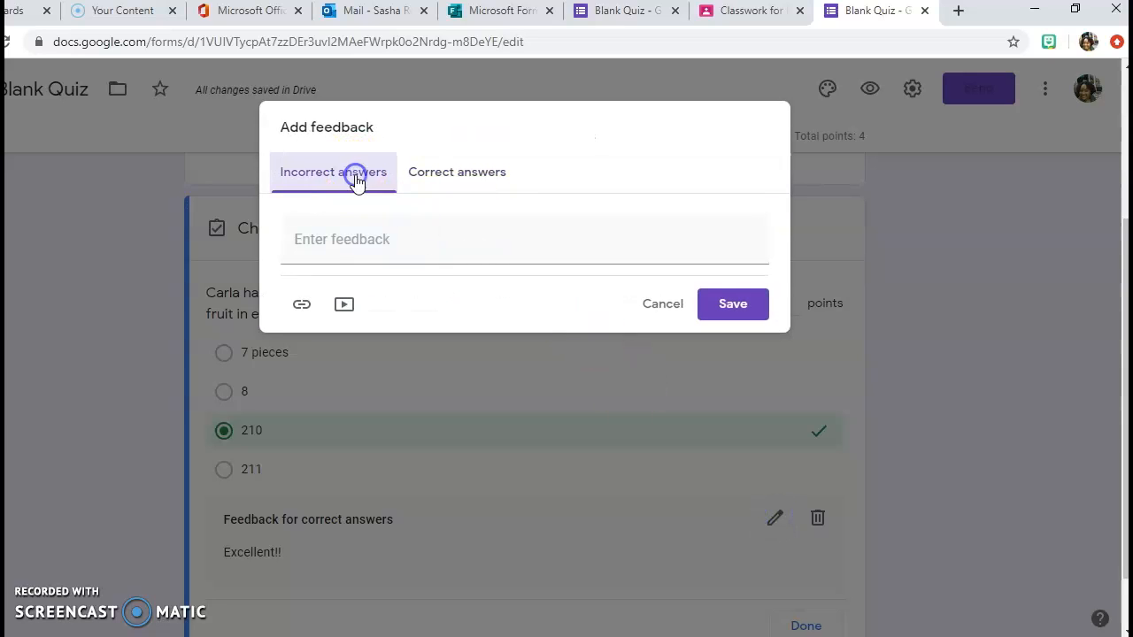
pyautogui.click(348, 239)
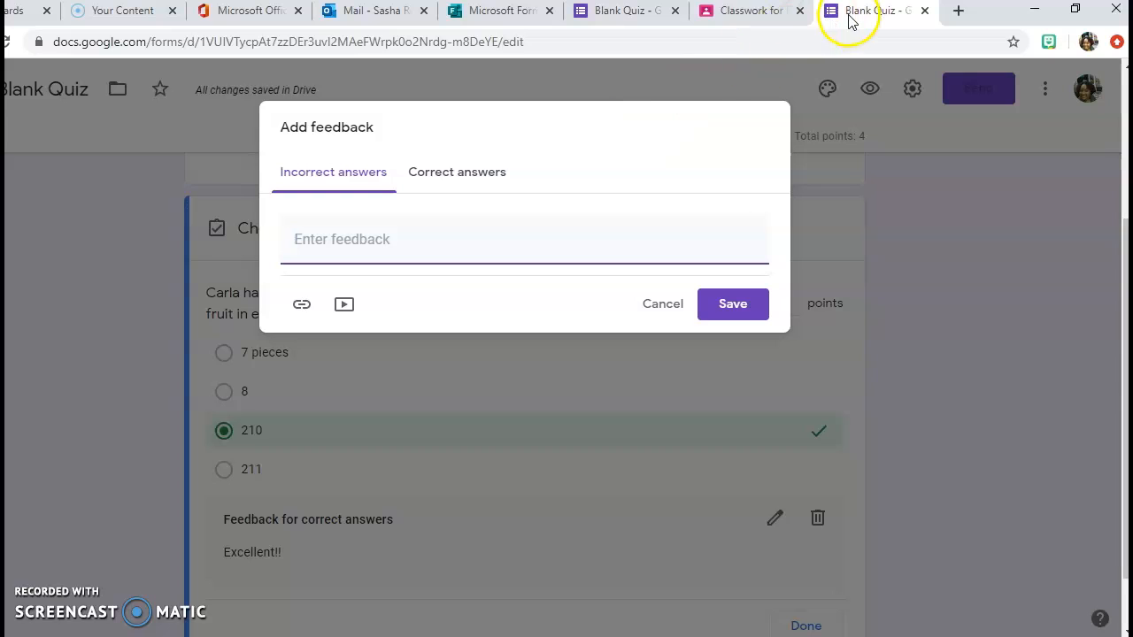
pyautogui.click(762, 16)
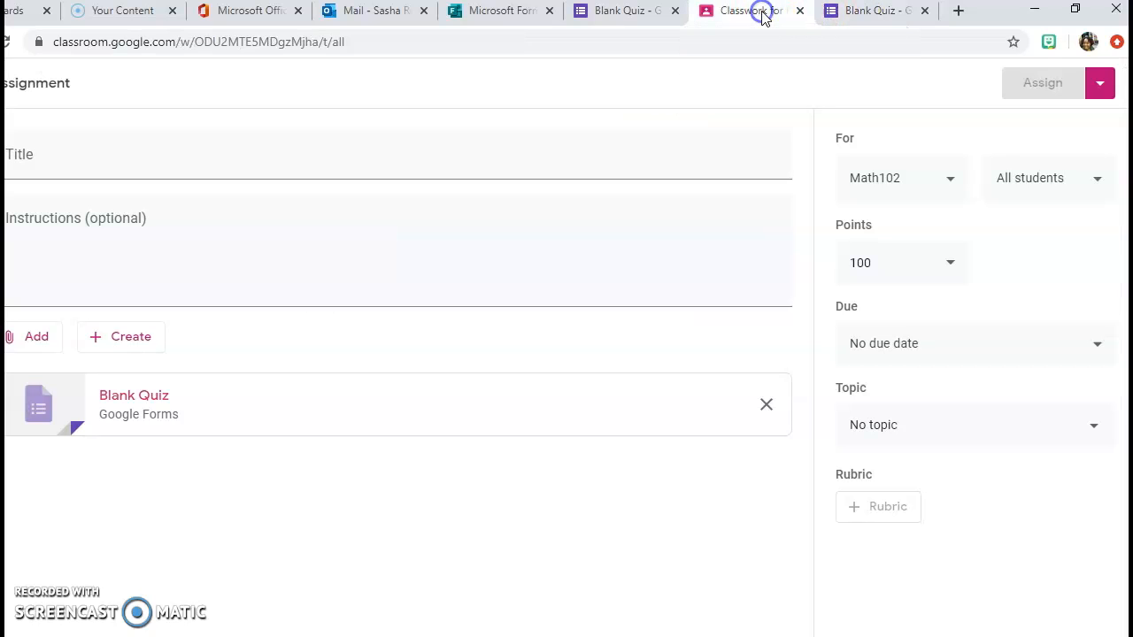
pyautogui.click(635, 11)
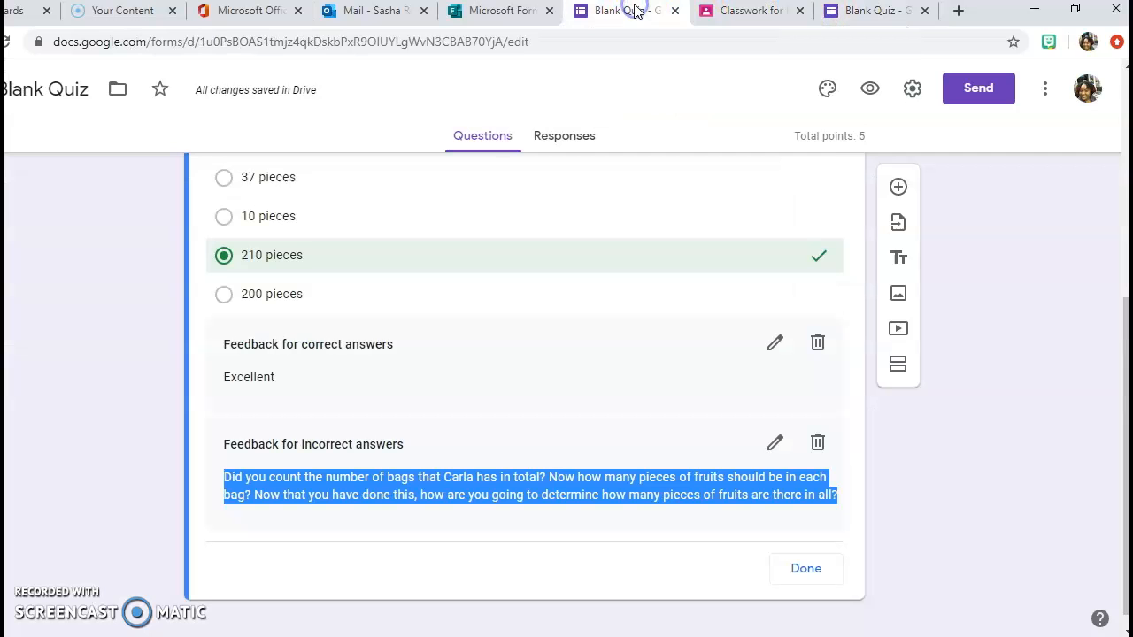
pyautogui.rightClick(396, 498)
pyautogui.click(432, 505)
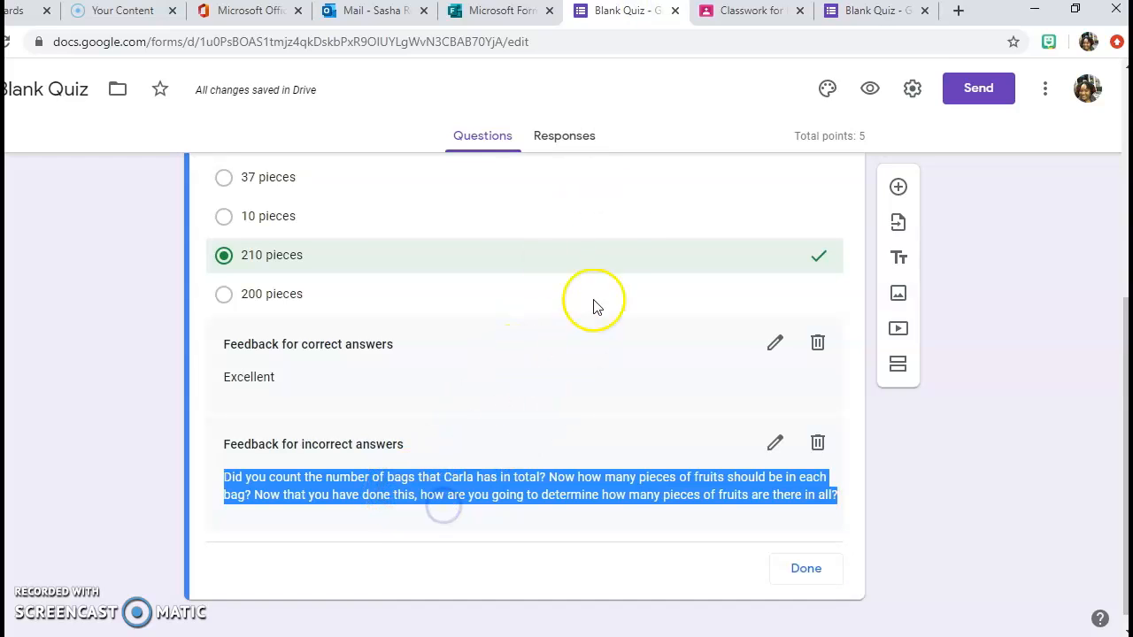
pyautogui.click(855, 11)
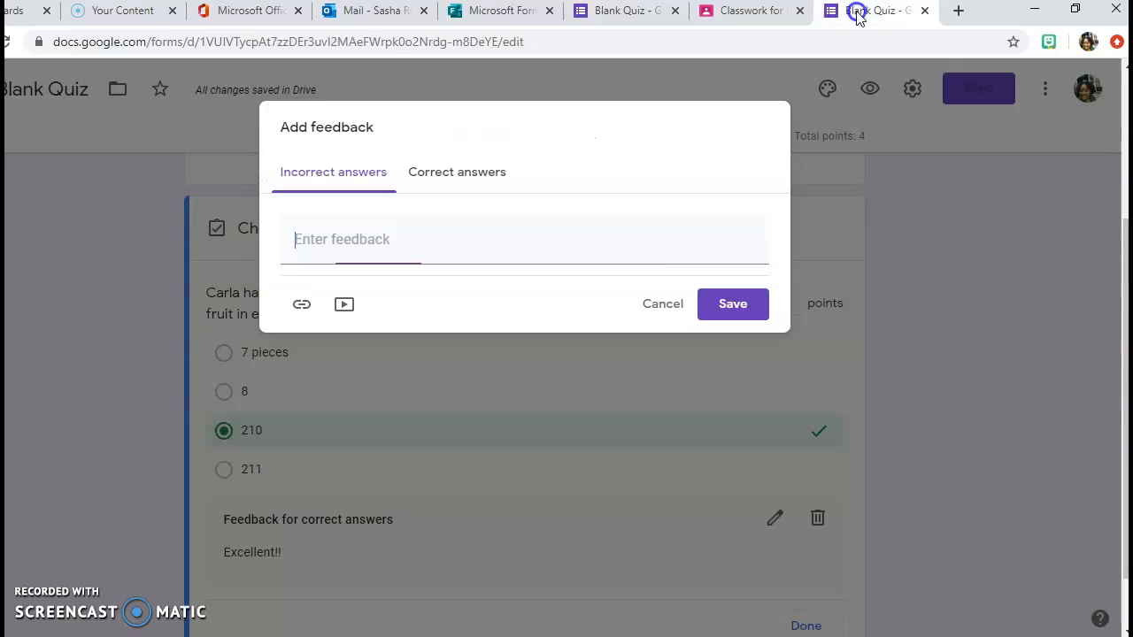
pyautogui.hotkey('ctrl', 'v')
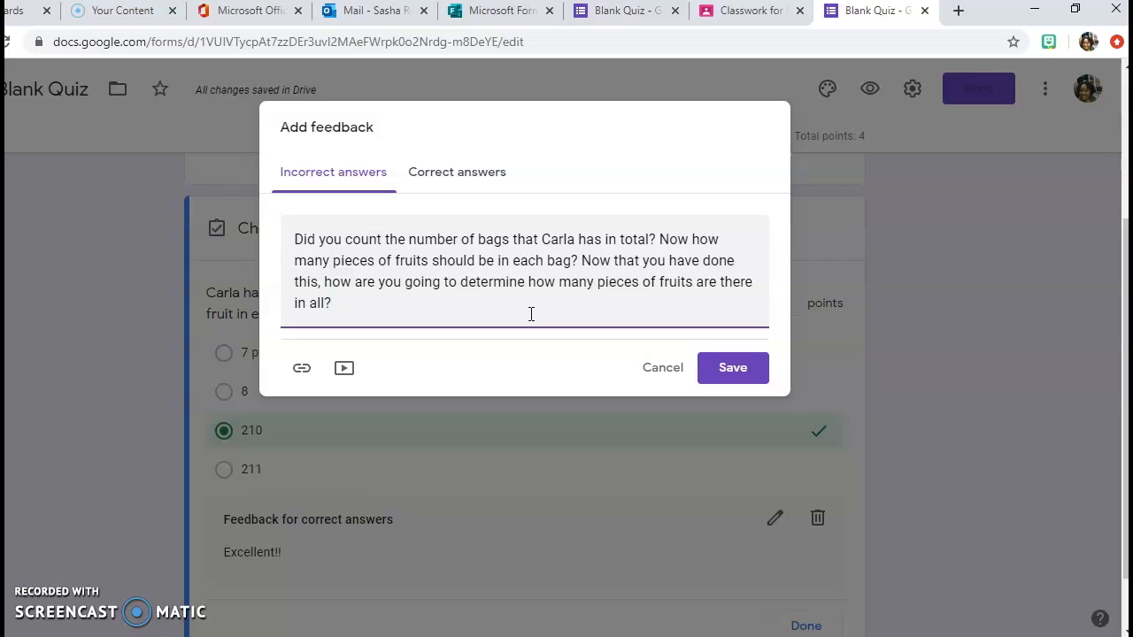
pyautogui.click(728, 370)
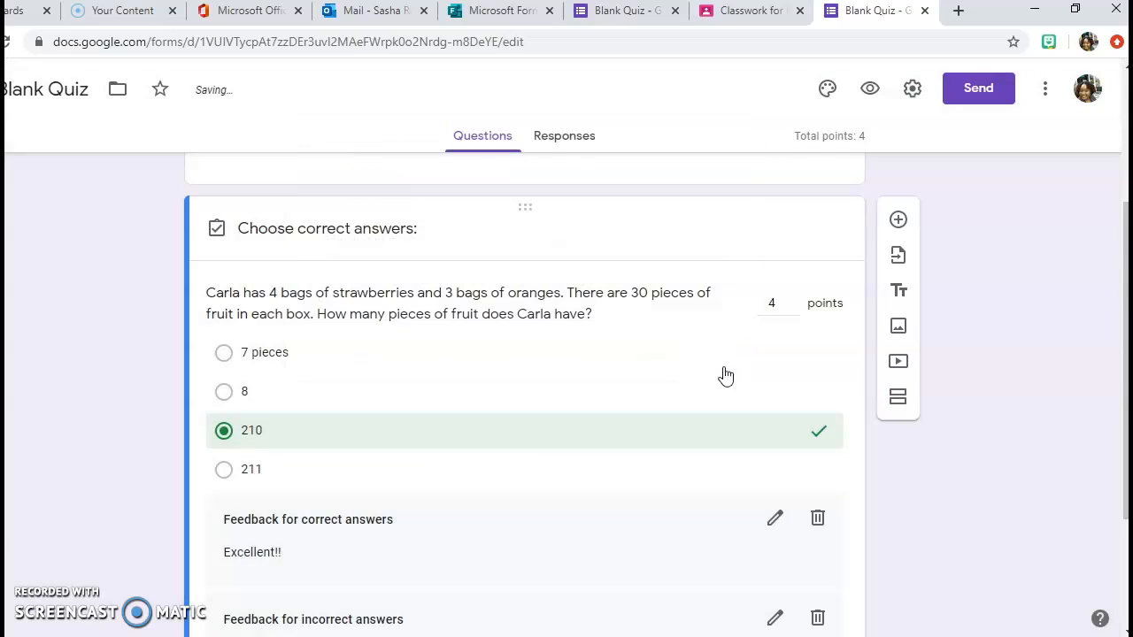
# - Add a third question, make it required, and enter "whhhhhh" as its placeholder text
pyautogui.moveTo(1126, 266); pyautogui.dragTo(1096, 411)
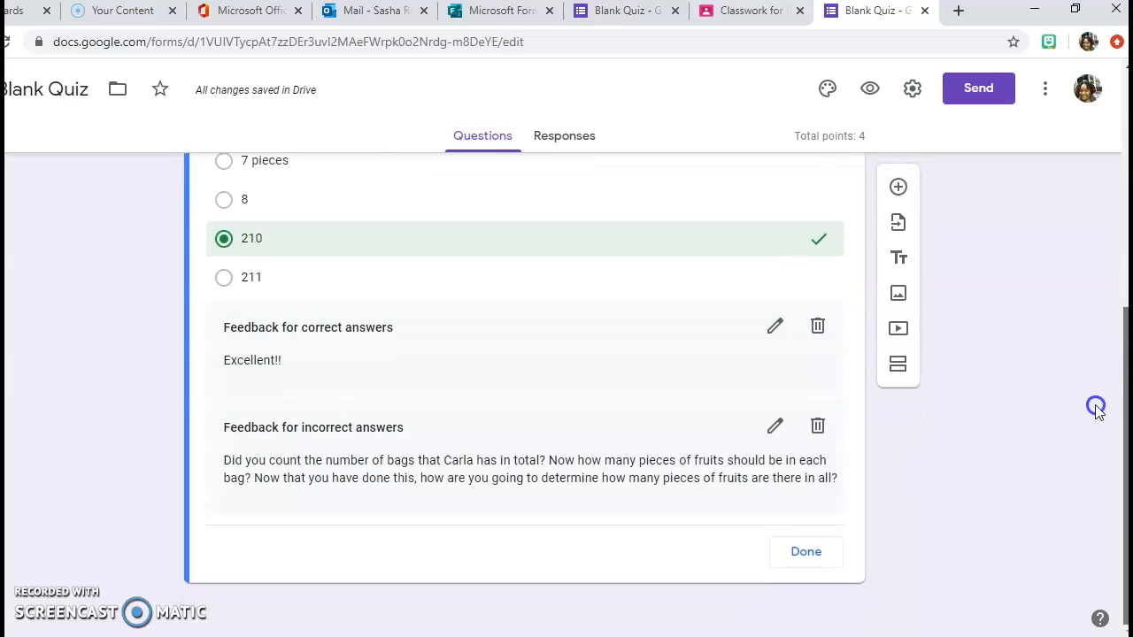
pyautogui.click(899, 189)
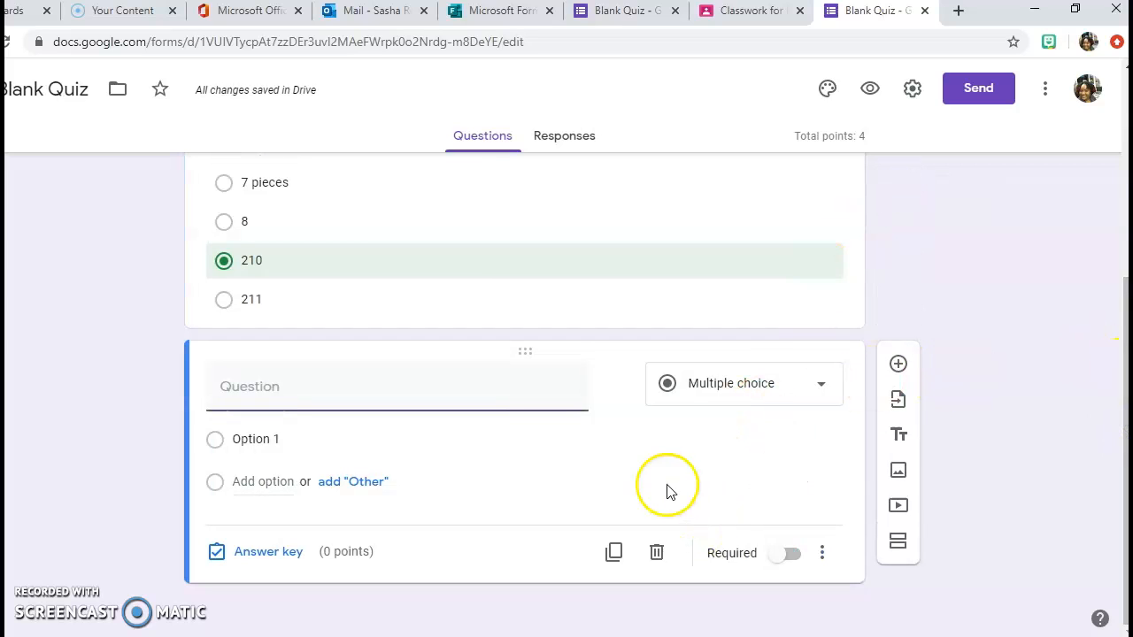
pyautogui.click(774, 558)
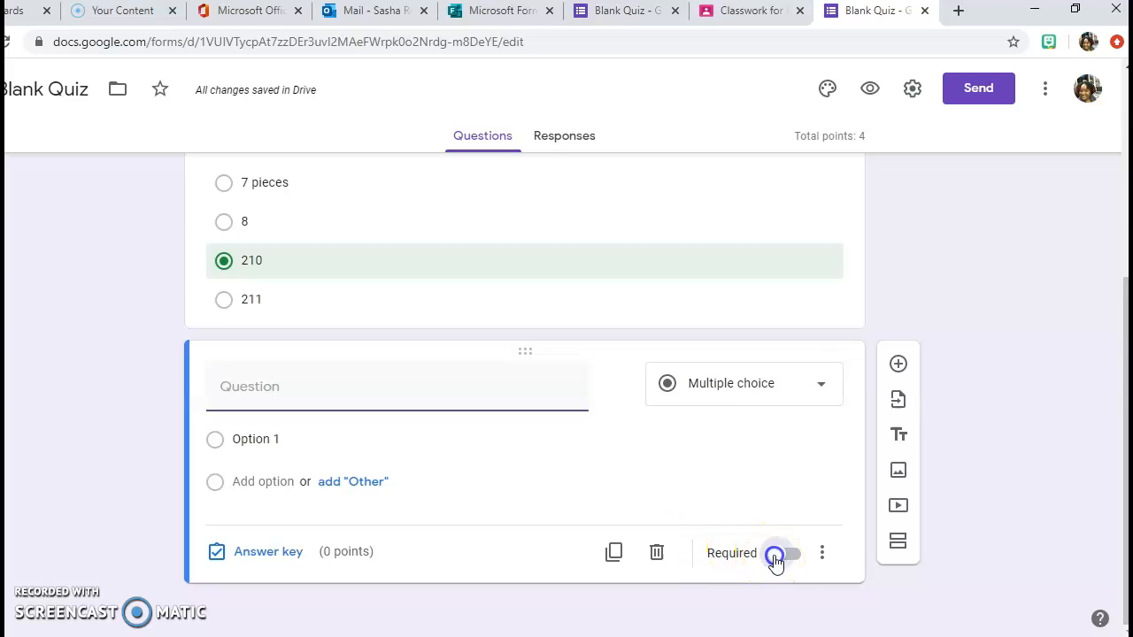
pyautogui.click(386, 384)
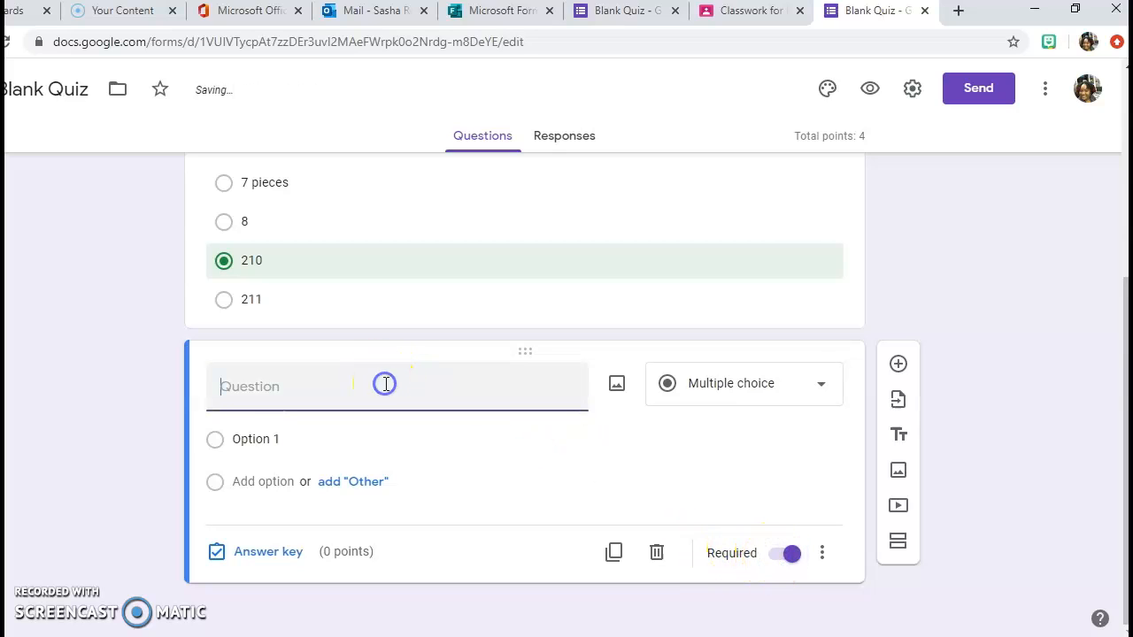
pyautogui.write('wh')
pyautogui.press('BackSpace')
# - Give the third question the four multiple-choice options 7, 9, 10 and 12
pyautogui.click(304, 439)
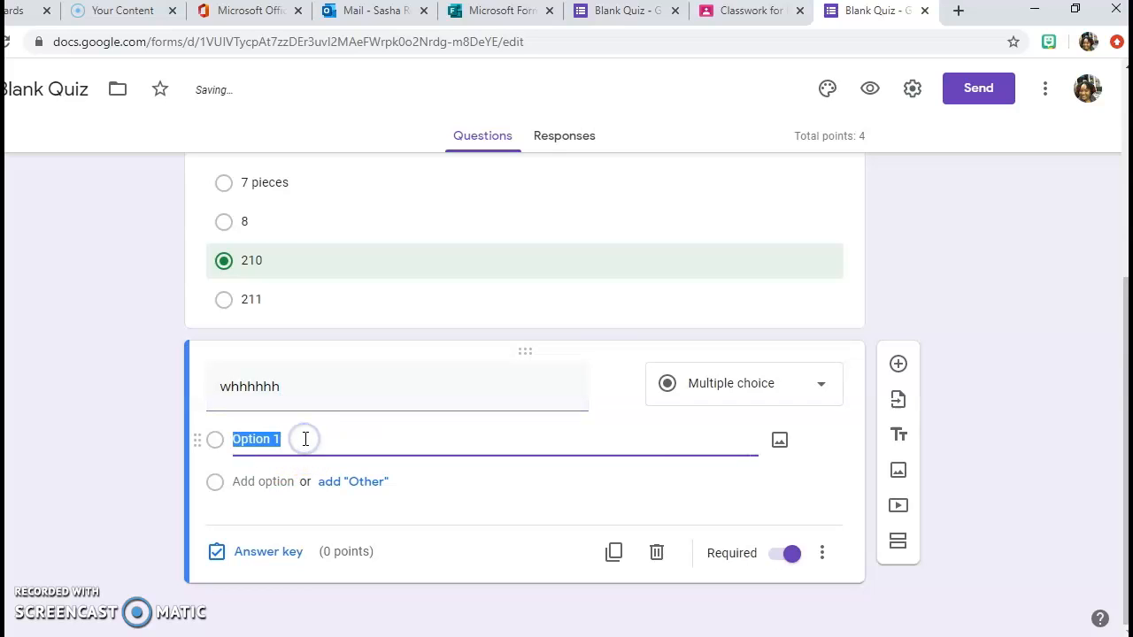
pyautogui.write('7')
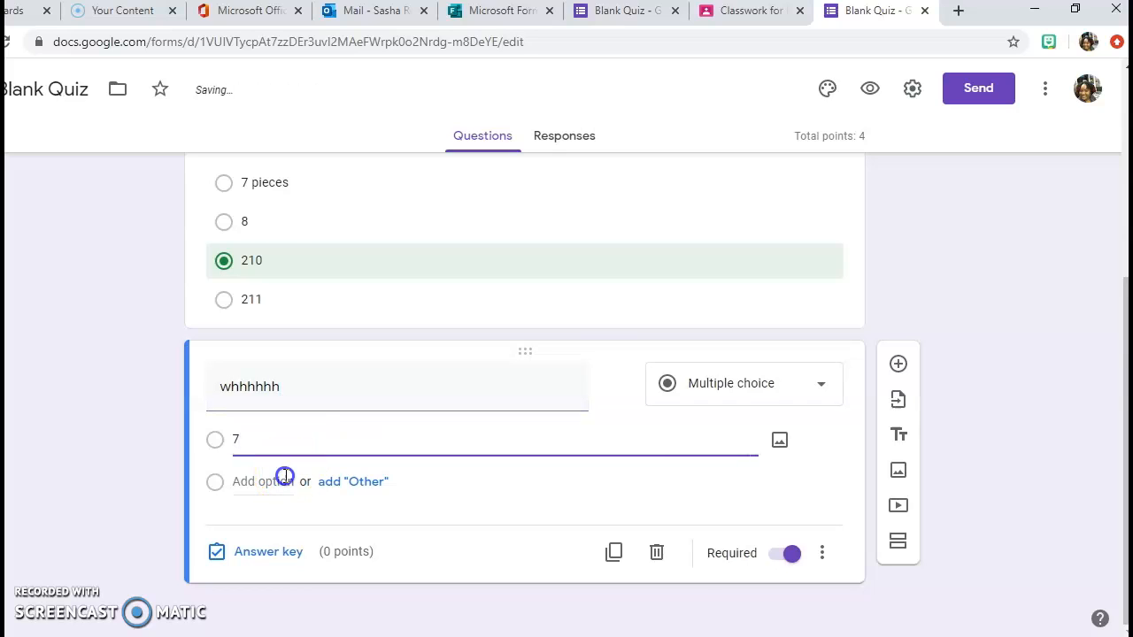
pyautogui.click(283, 478)
pyautogui.write('9')
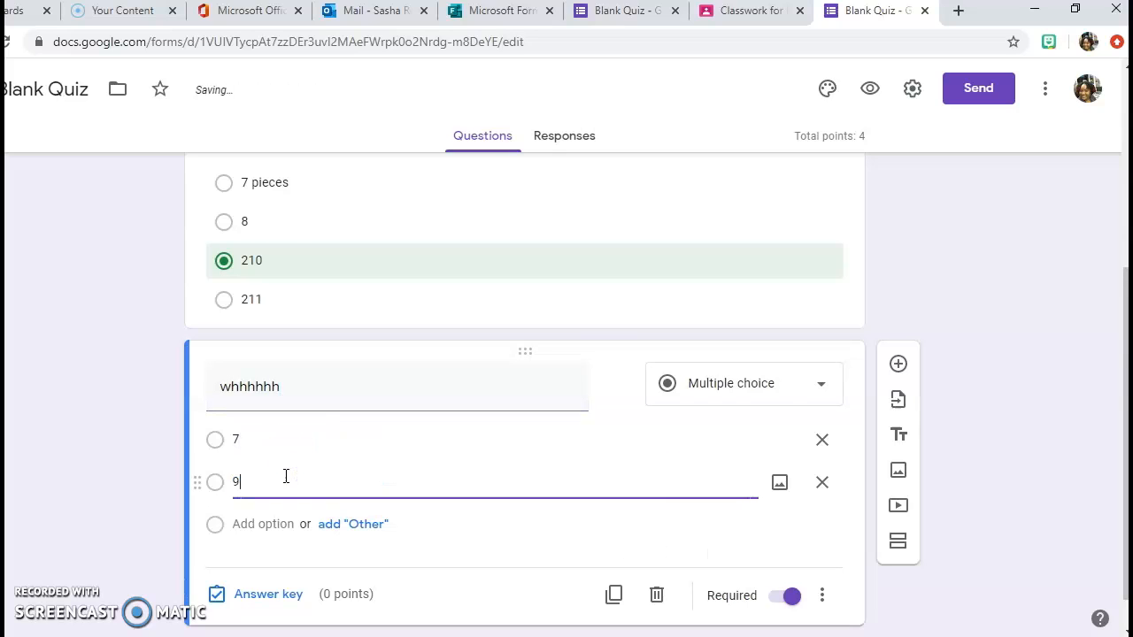
pyautogui.click(279, 525)
pyautogui.write('10')
pyautogui.click(269, 571)
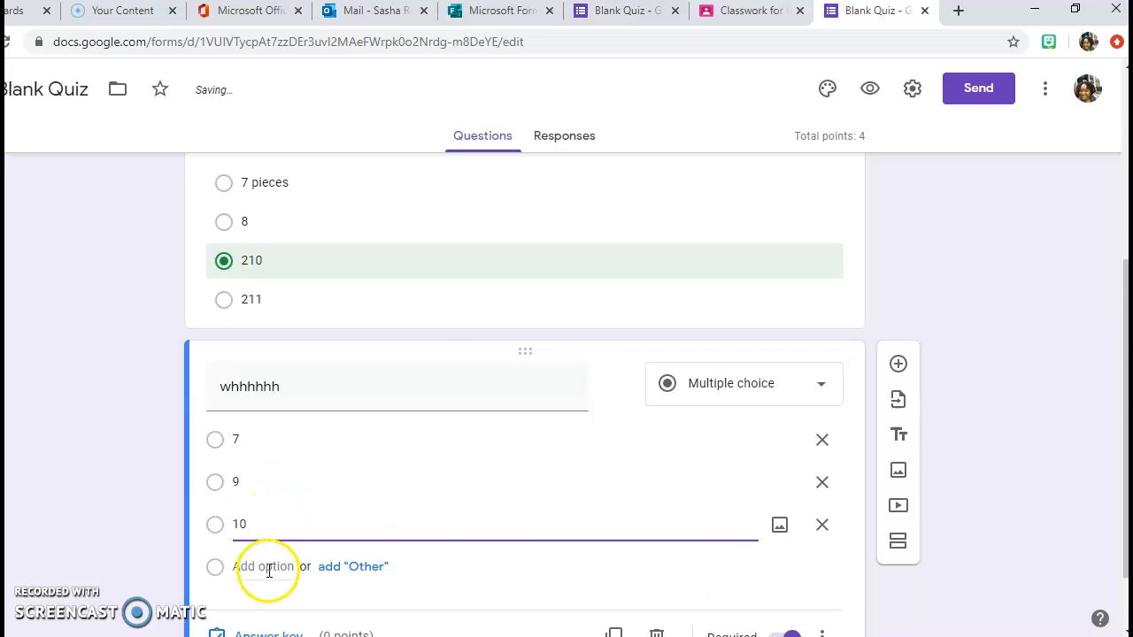
pyautogui.write('12')
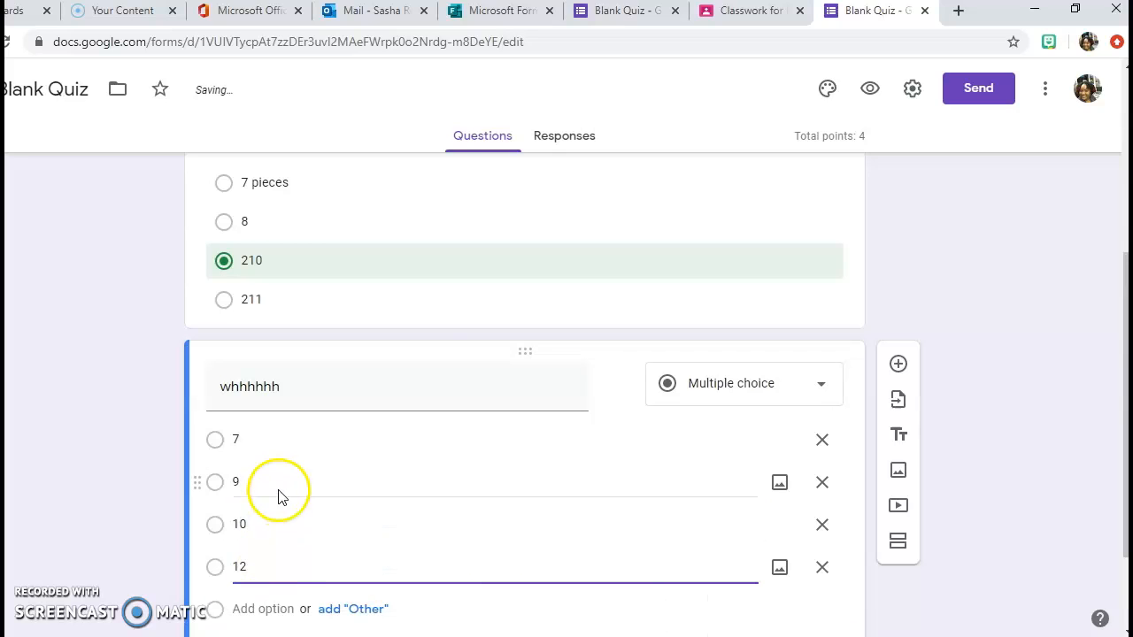
pyautogui.click(1087, 437)
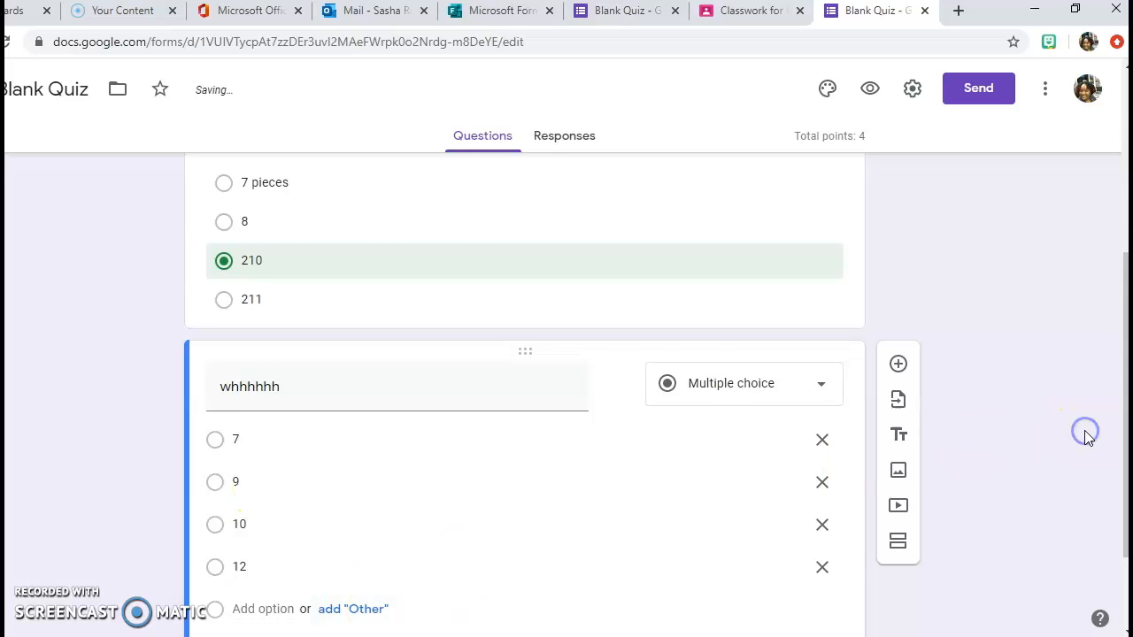
# - Mark 10 as the correct answer to the third question, make it worth 4 points, and finish its answer key
pyautogui.scroll(-1, 1087, 436)
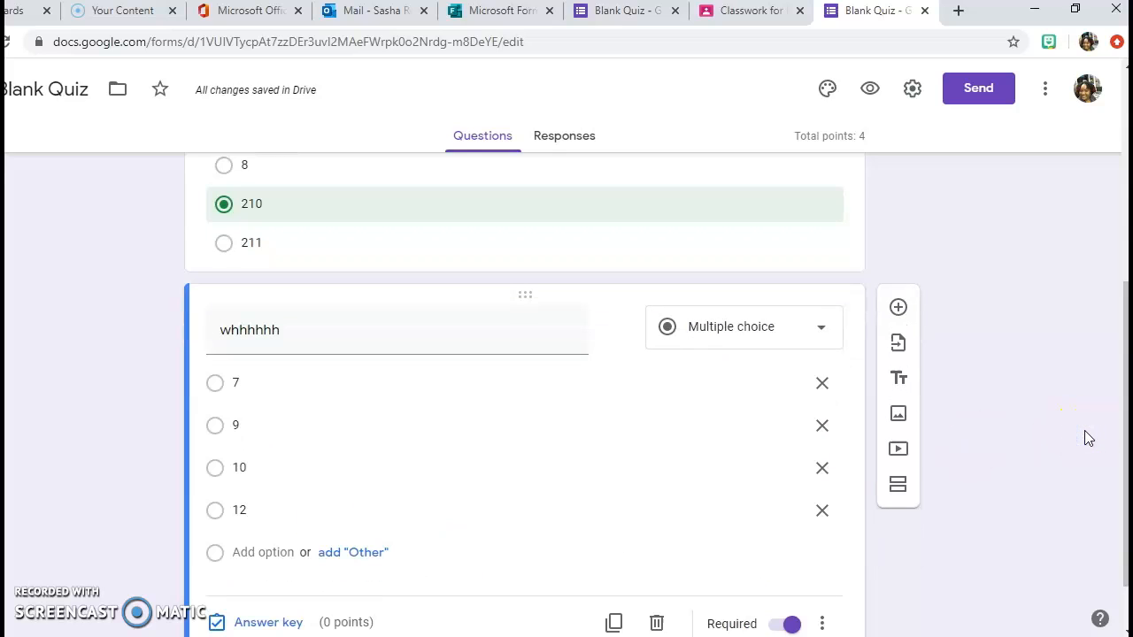
pyautogui.click(255, 609)
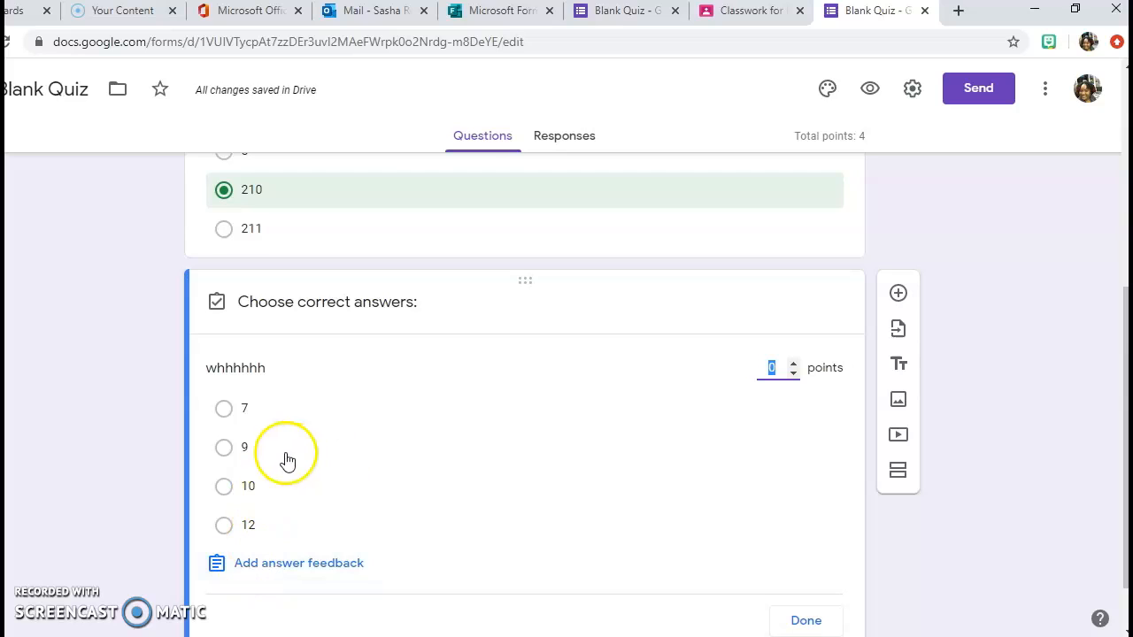
pyautogui.click(224, 492)
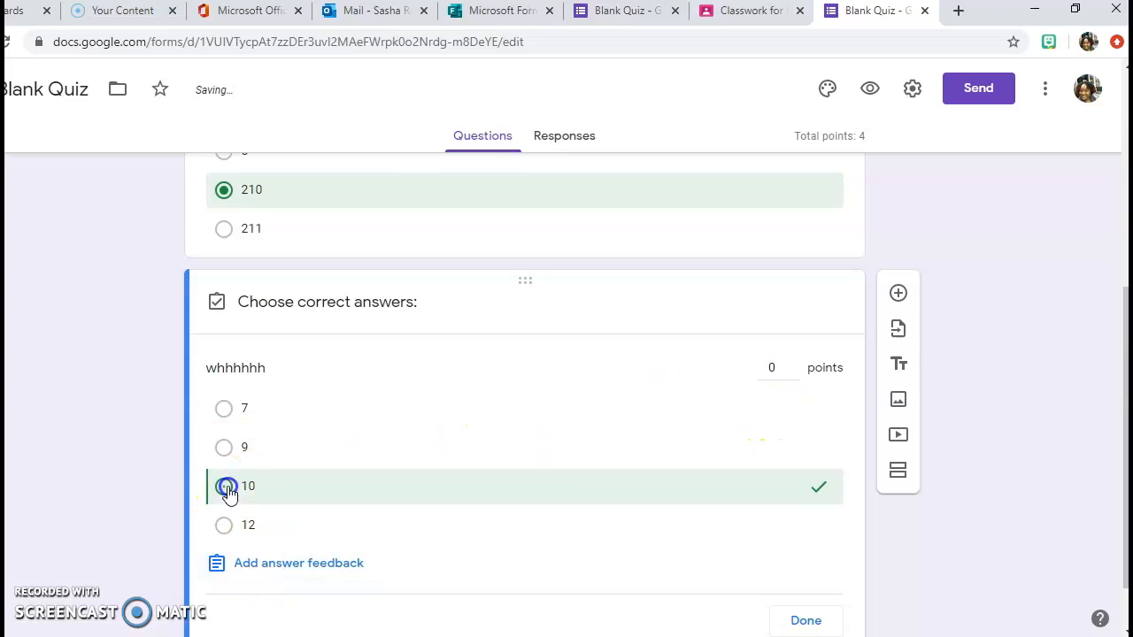
pyautogui.click(793, 366)
pyautogui.click(793, 365)
pyautogui.click(793, 365)
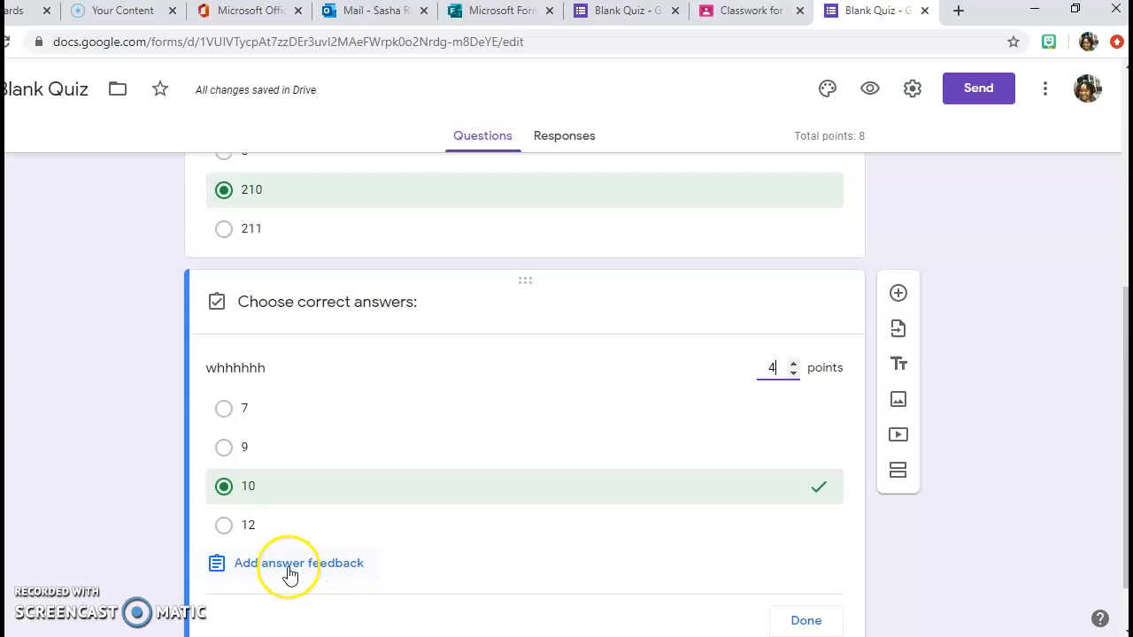
pyautogui.click(808, 621)
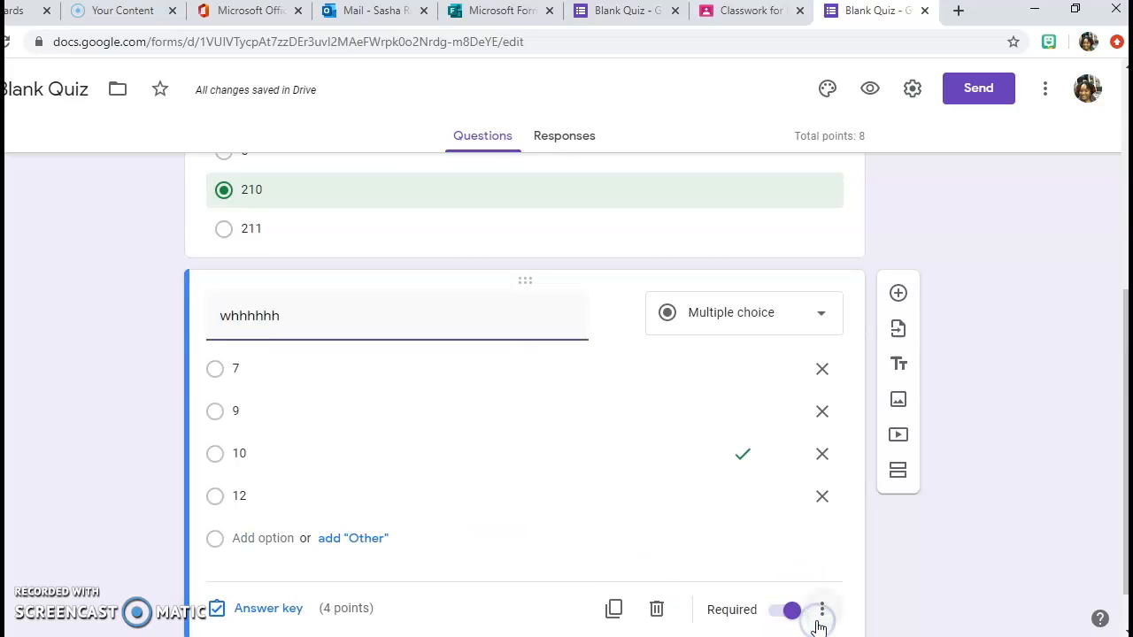
# - Review the quiz settings for grade release and what respondents can see, and save them with grades released immediately after each submission
pyautogui.moveTo(1123, 384); pyautogui.dragTo(1107, 183)
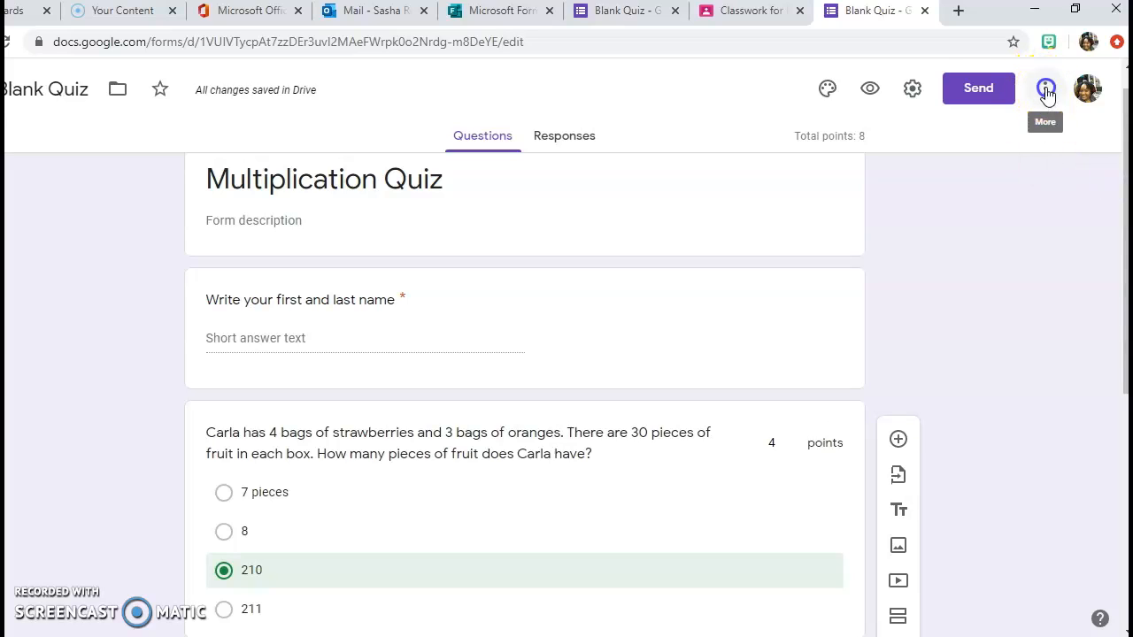
pyautogui.click(1044, 90)
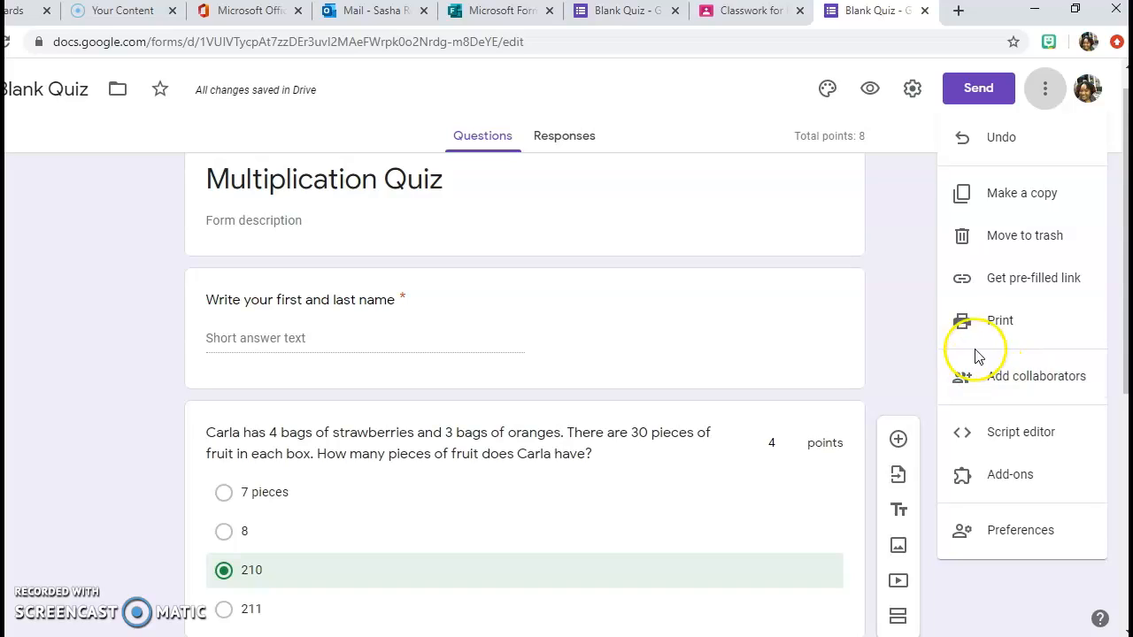
pyautogui.click(908, 99)
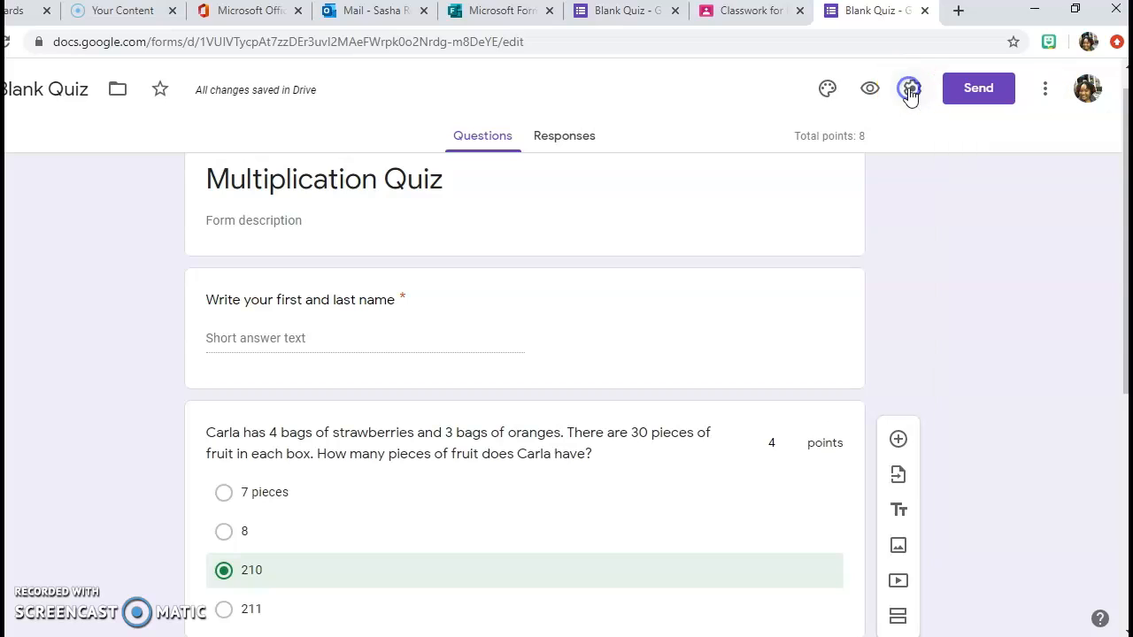
pyautogui.click(910, 94)
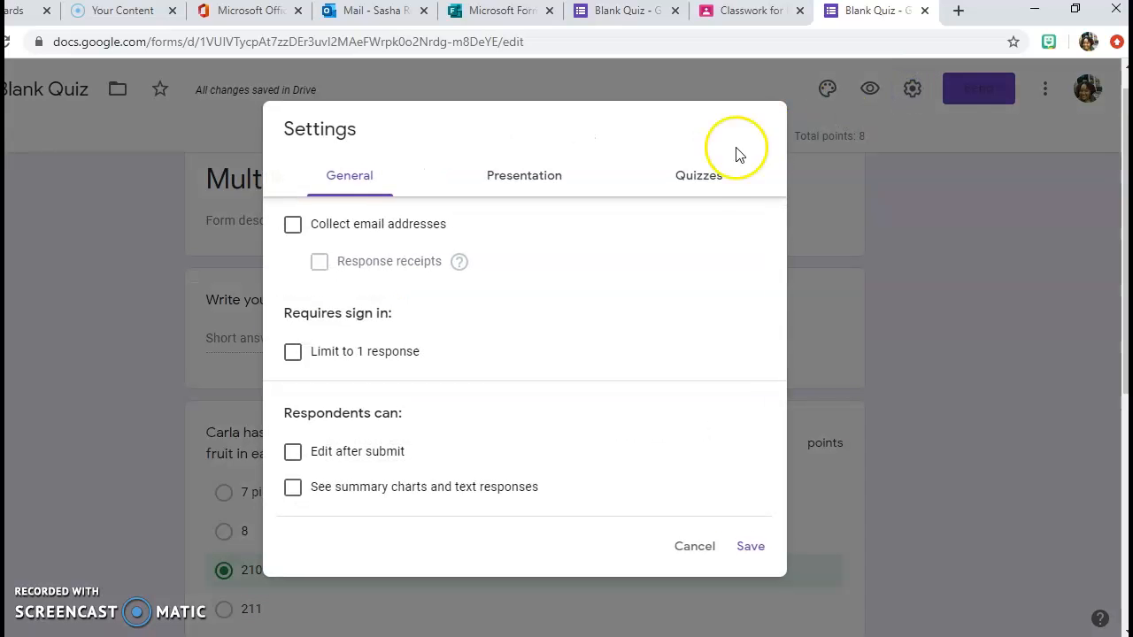
pyautogui.click(700, 181)
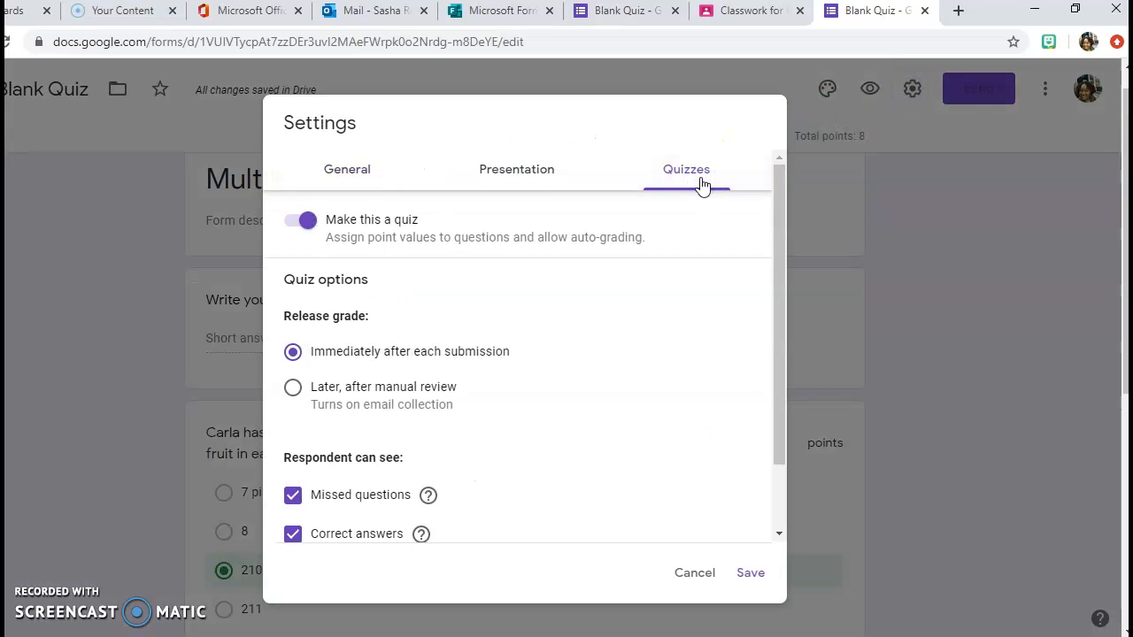
pyautogui.moveTo(776, 269); pyautogui.dragTo(775, 372)
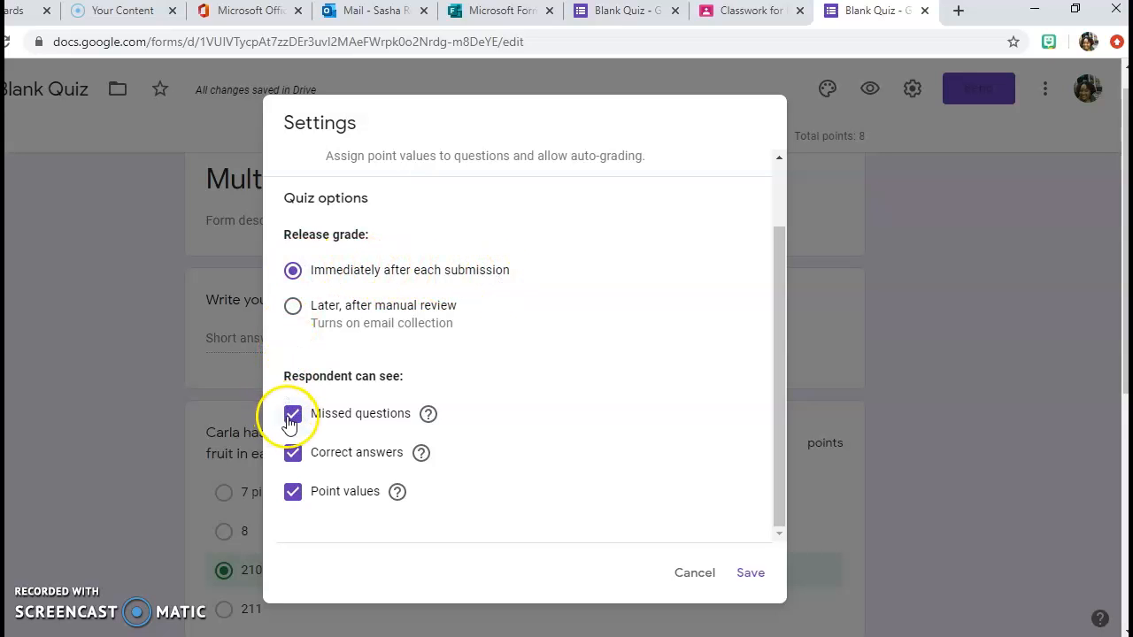
pyautogui.click(753, 572)
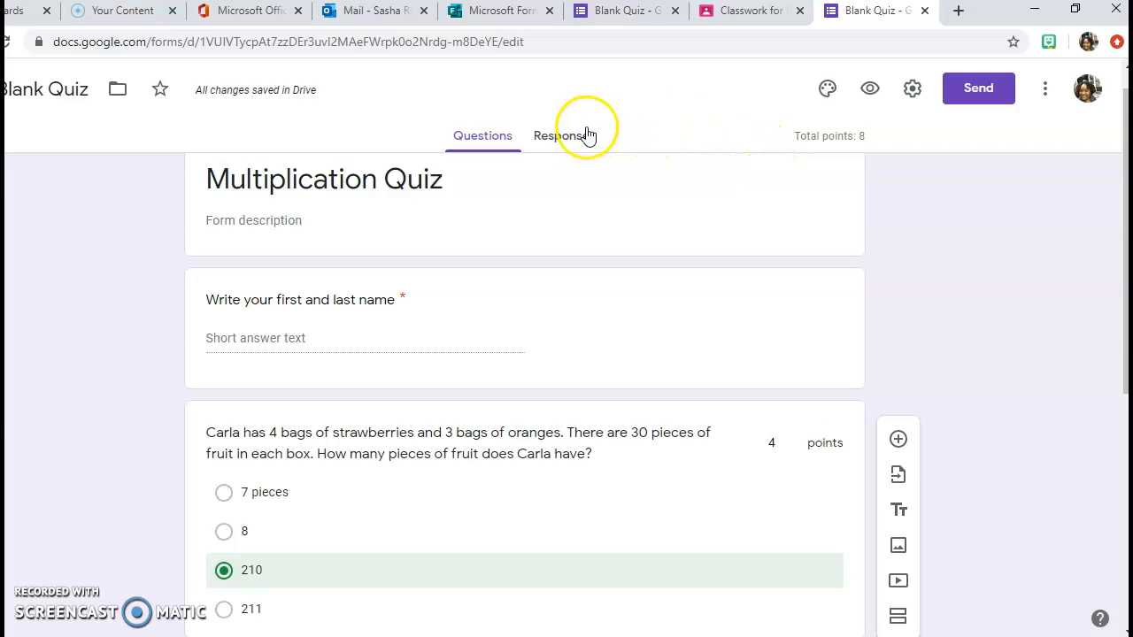
# - Copy the full-length shareable link to the Multiplication Quiz and close the sending options
pyautogui.click(961, 92)
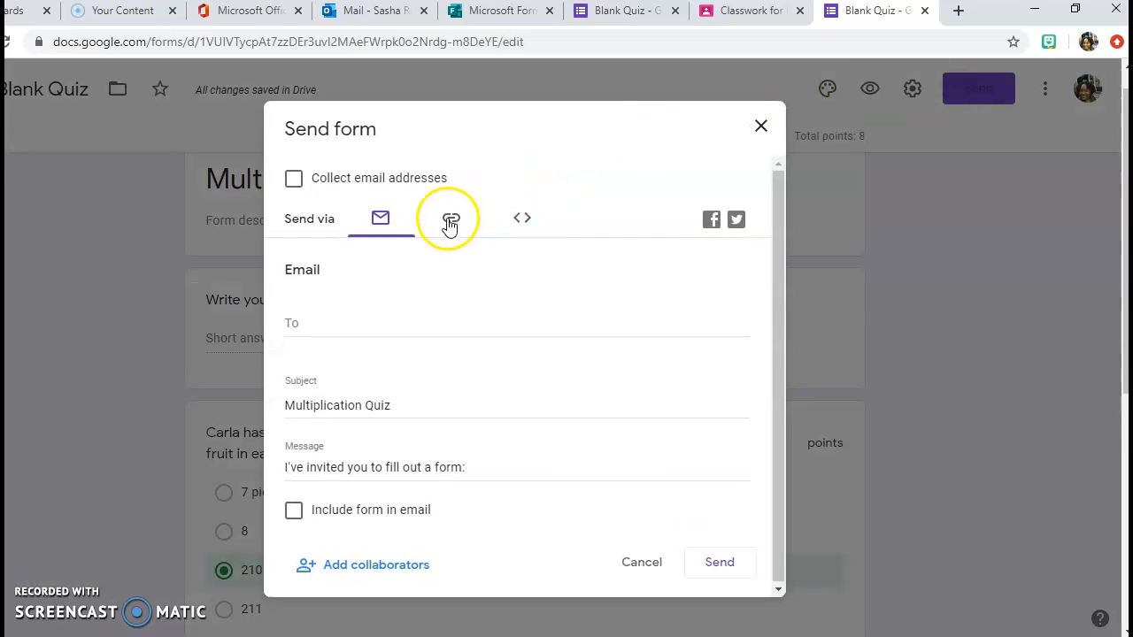
pyautogui.click(452, 220)
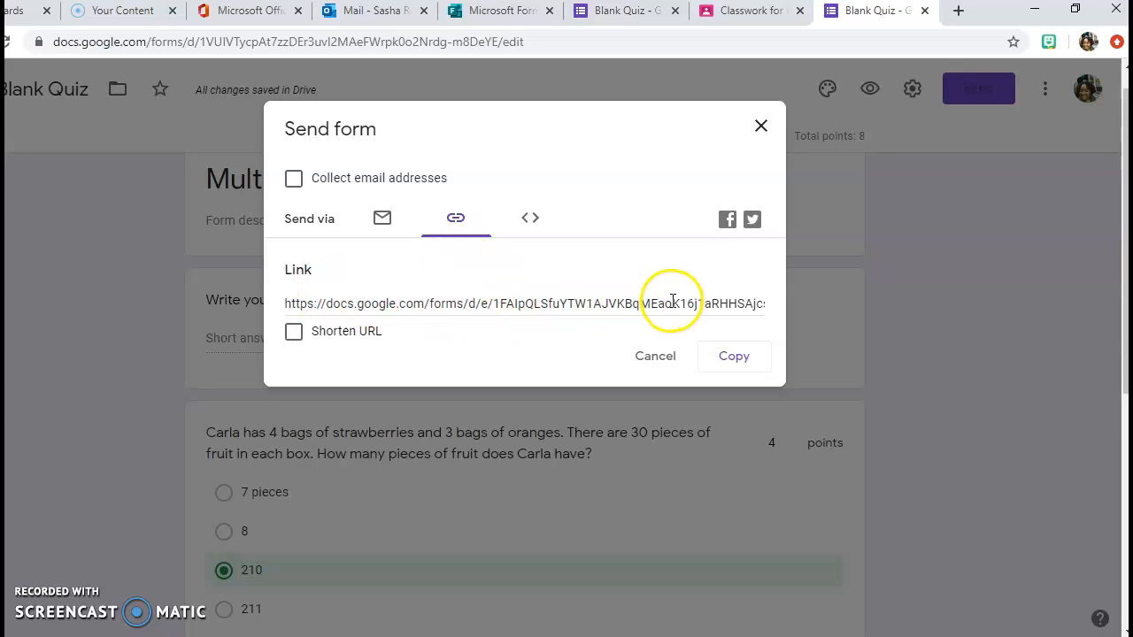
pyautogui.click(734, 358)
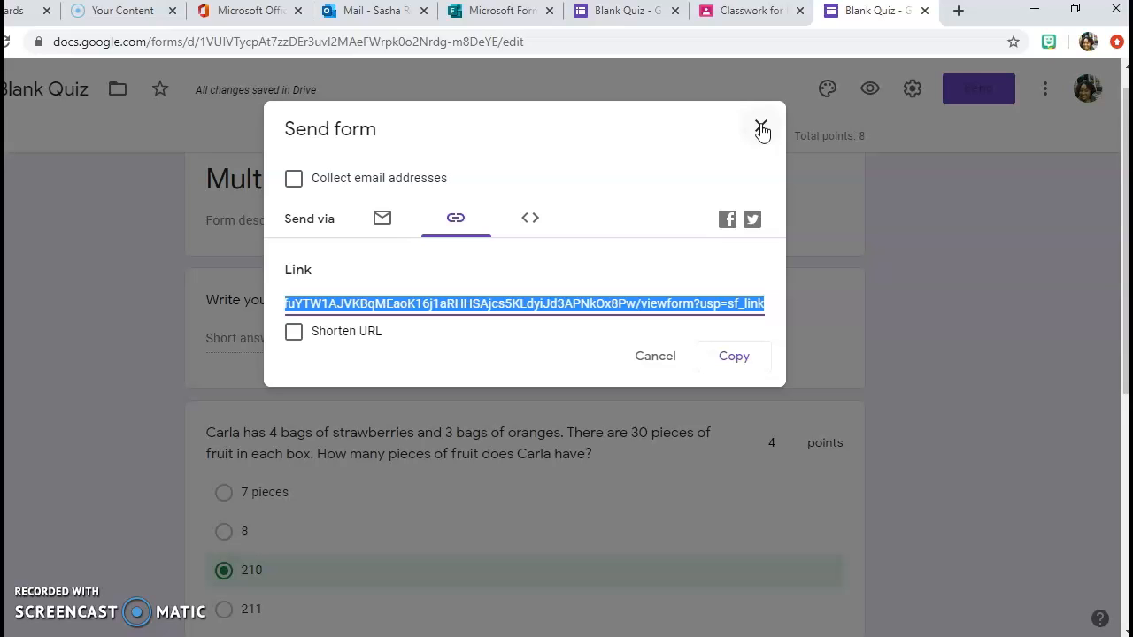
pyautogui.click(761, 129)
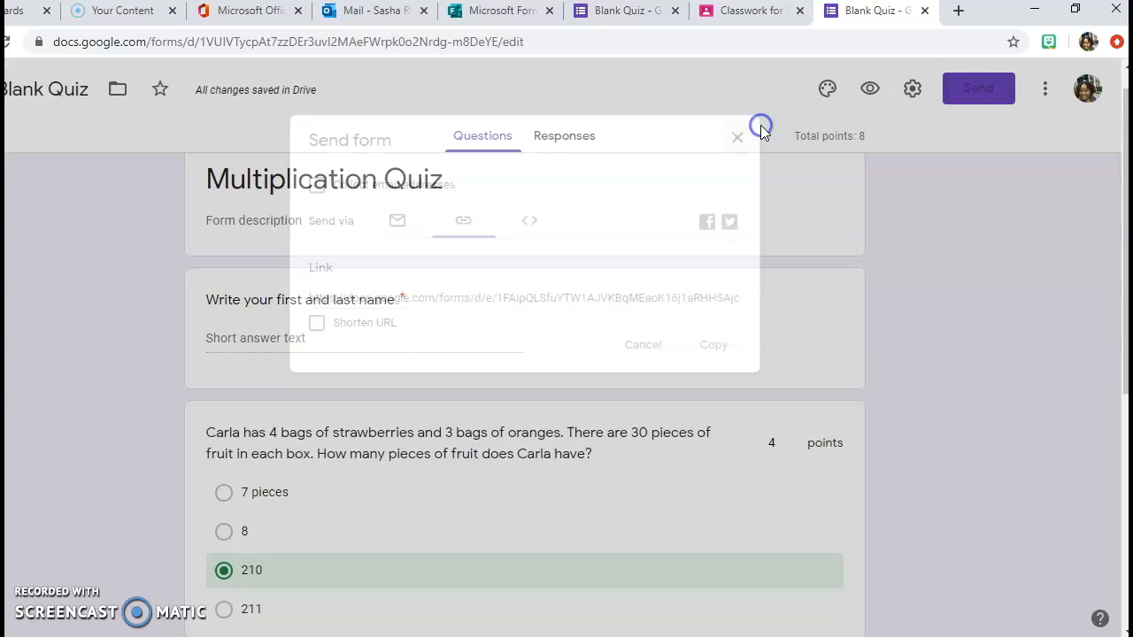
# - Check the quiz's responses page and the options available for managing responses
pyautogui.click(559, 141)
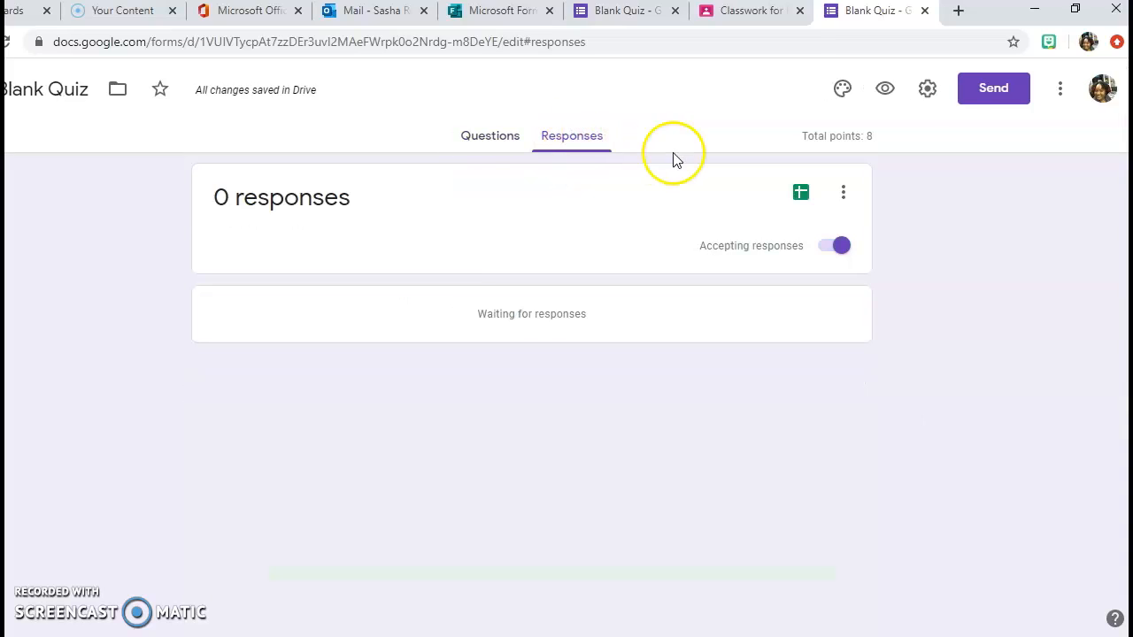
pyautogui.click(845, 202)
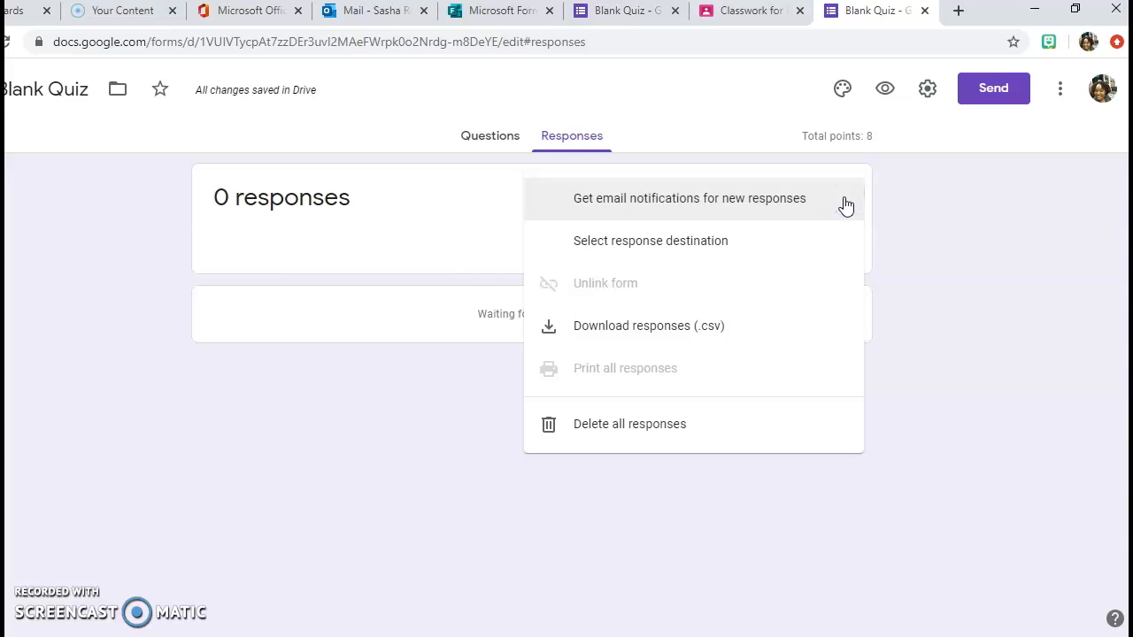
pyautogui.click(920, 223)
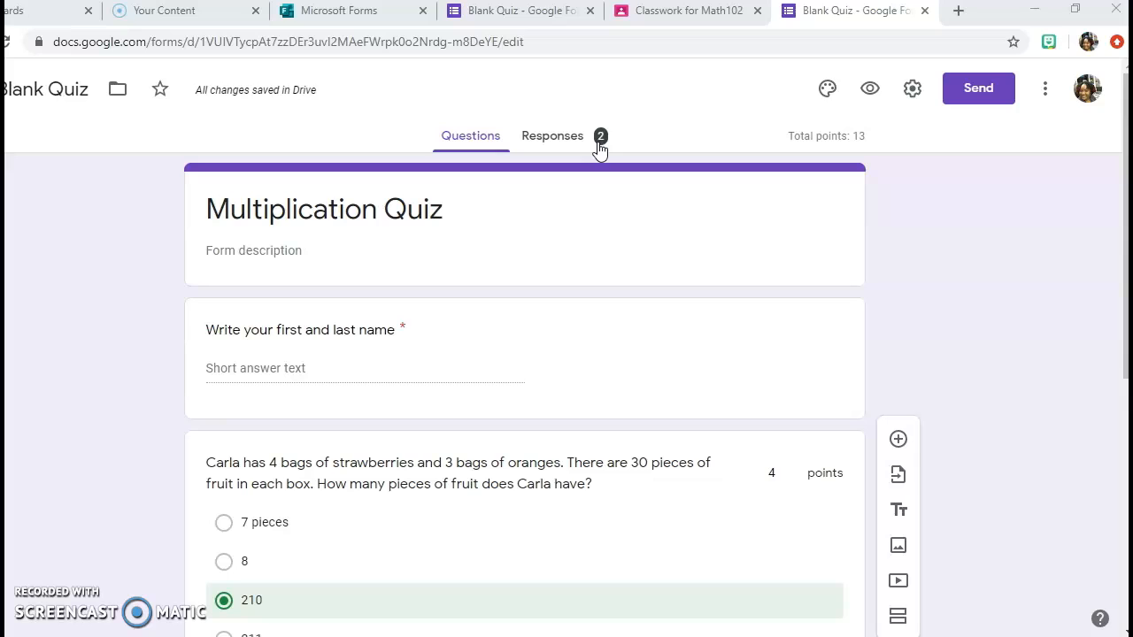
# - Review the summary of the submitted quiz responses, including the points distribution and the answer breakdown for the fruit question
pyautogui.click(565, 142)
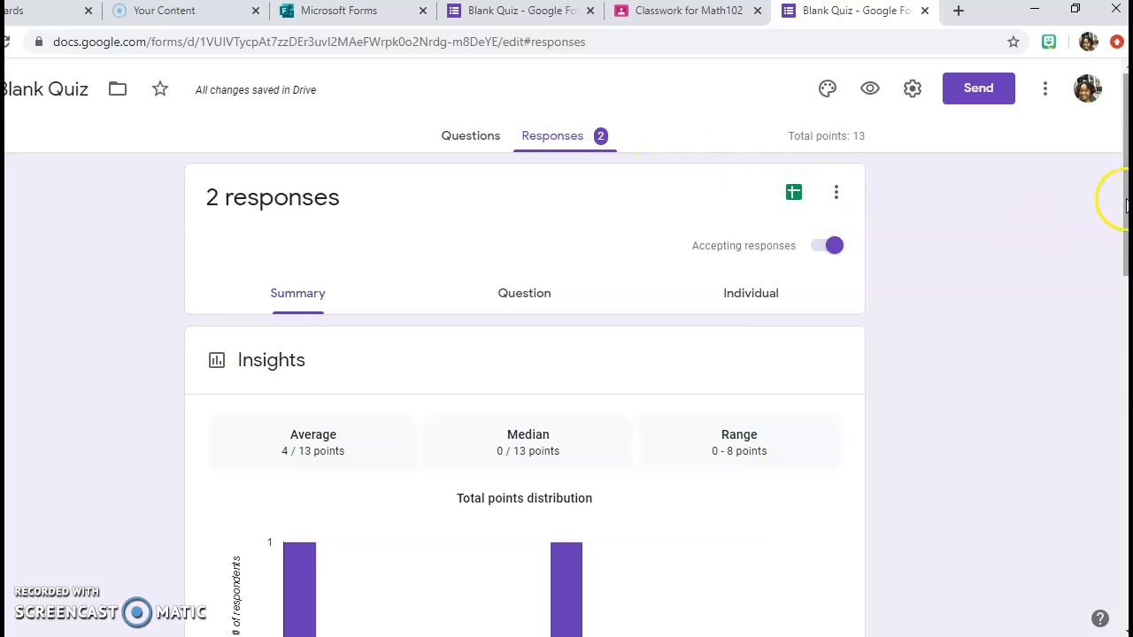
pyautogui.moveTo(1125, 205); pyautogui.dragTo(1124, 324)
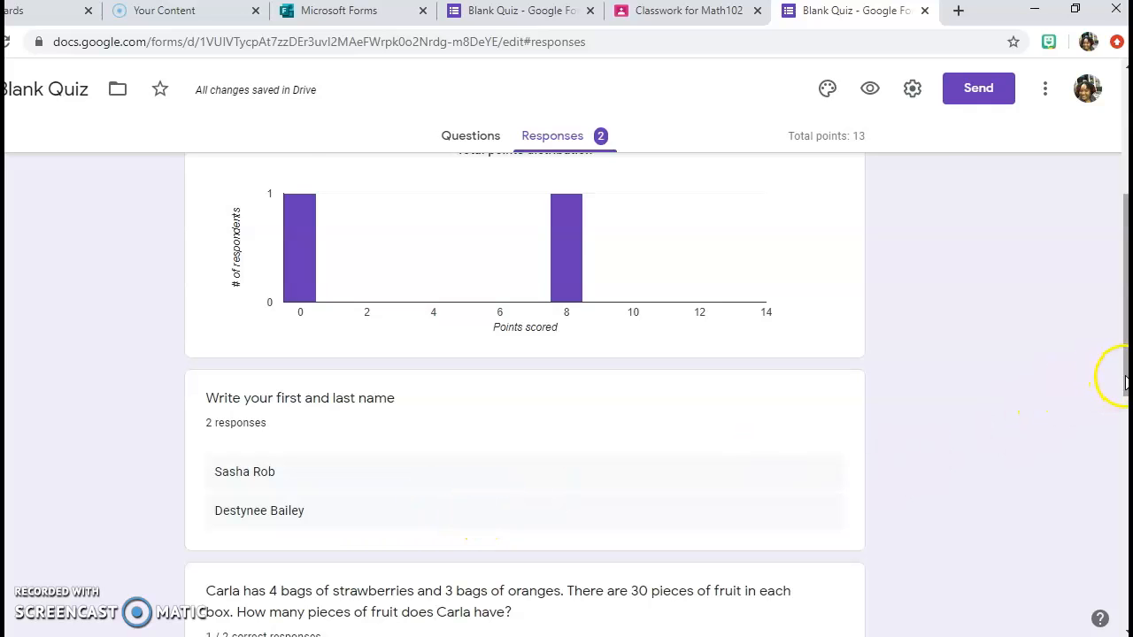
pyautogui.scroll(-3, 1126, 383)
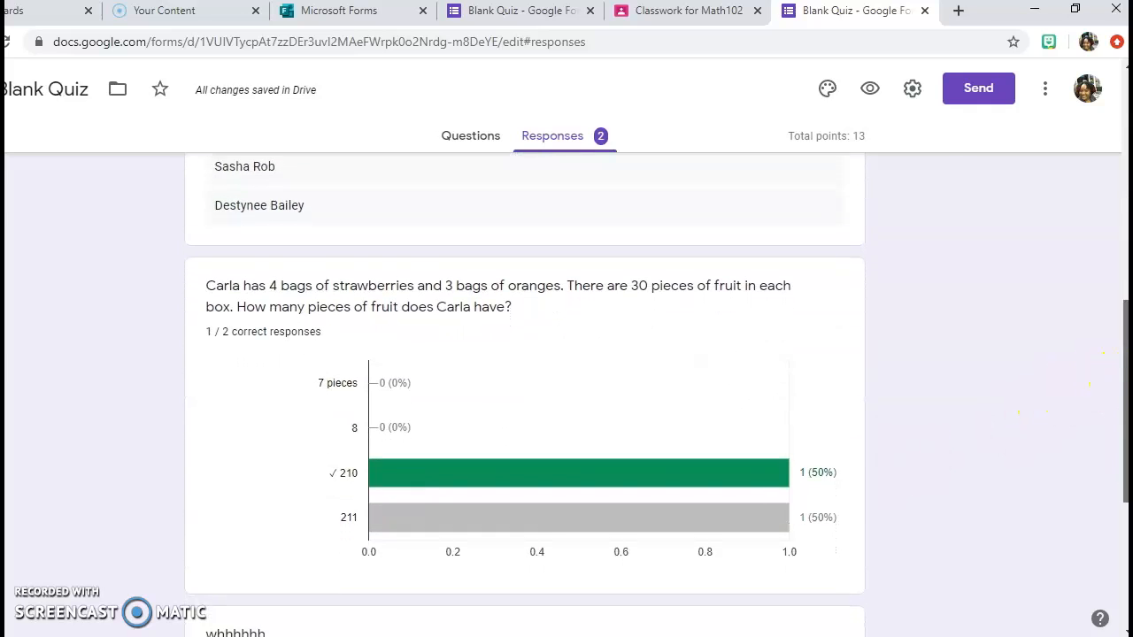
pyautogui.scroll(-1, 1126, 383)
pyautogui.moveTo(379, 447)
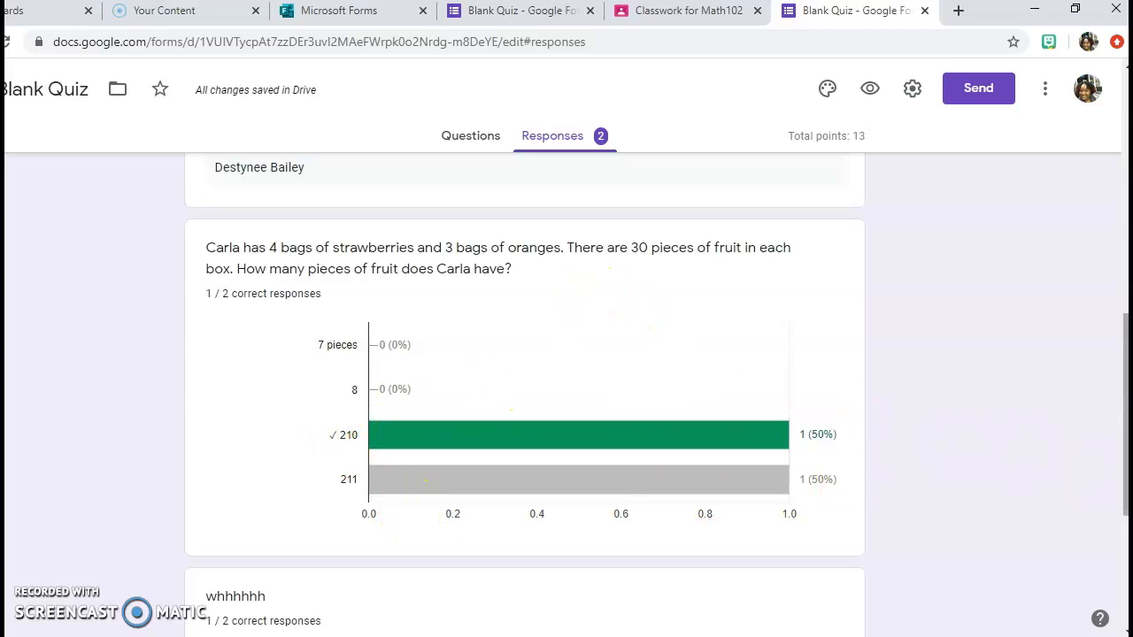
pyautogui.moveTo(1125, 451); pyautogui.dragTo(1120, 196)
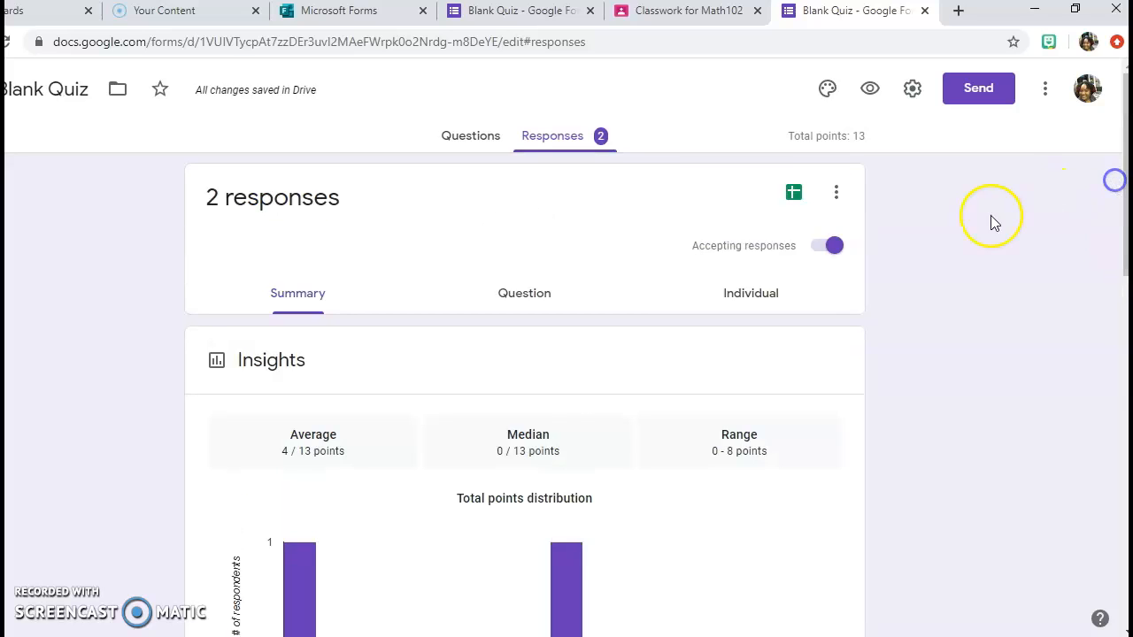
# - Create a new spreadsheet named "Blank Quiz (Responses)" from the quiz responses and look over the recorded scores and answers
pyautogui.click(794, 195)
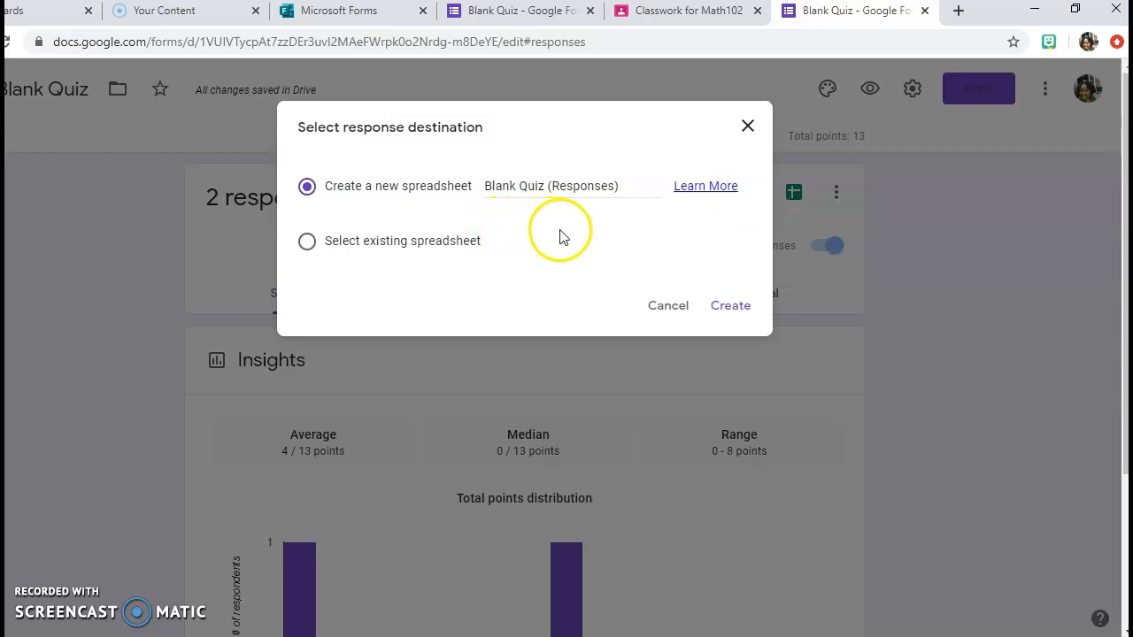
pyautogui.click(730, 309)
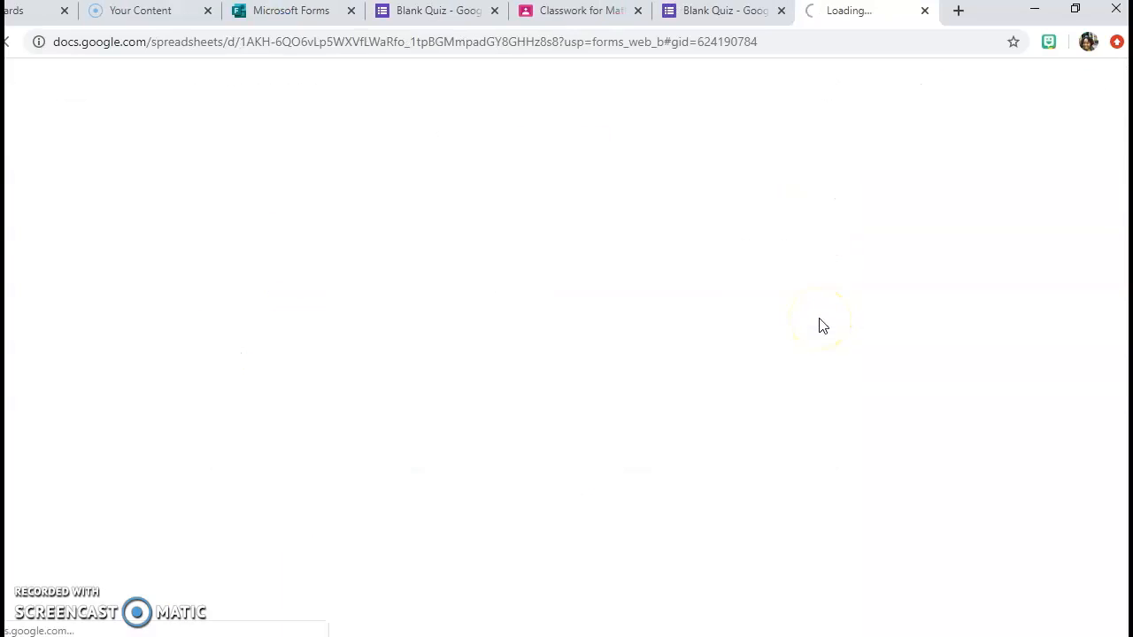
pyautogui.click(309, 260)
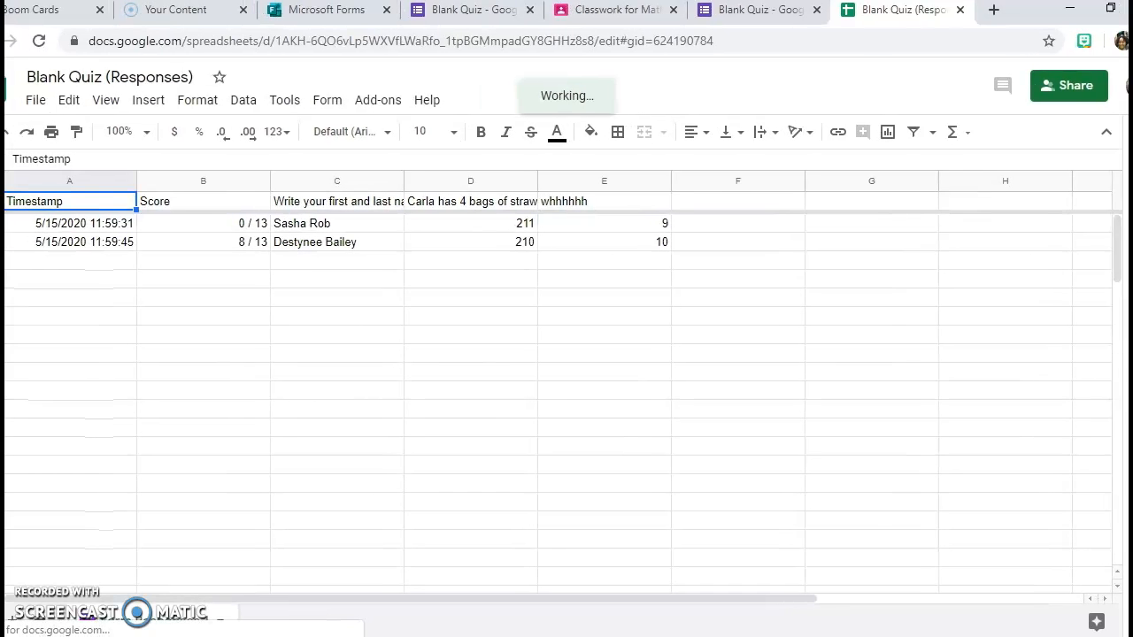
pyautogui.click(28, 229)
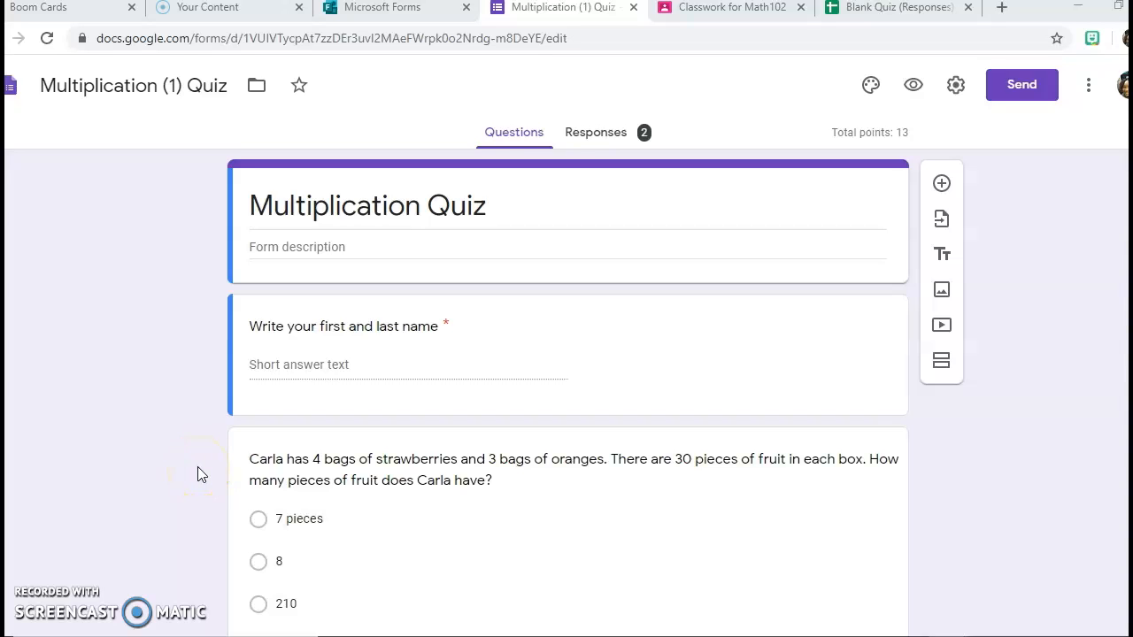
# - Reopen the Multiplication (1) Quiz from the recent forms on the Forms home page and view its response summary
pyautogui.click(11, 93)
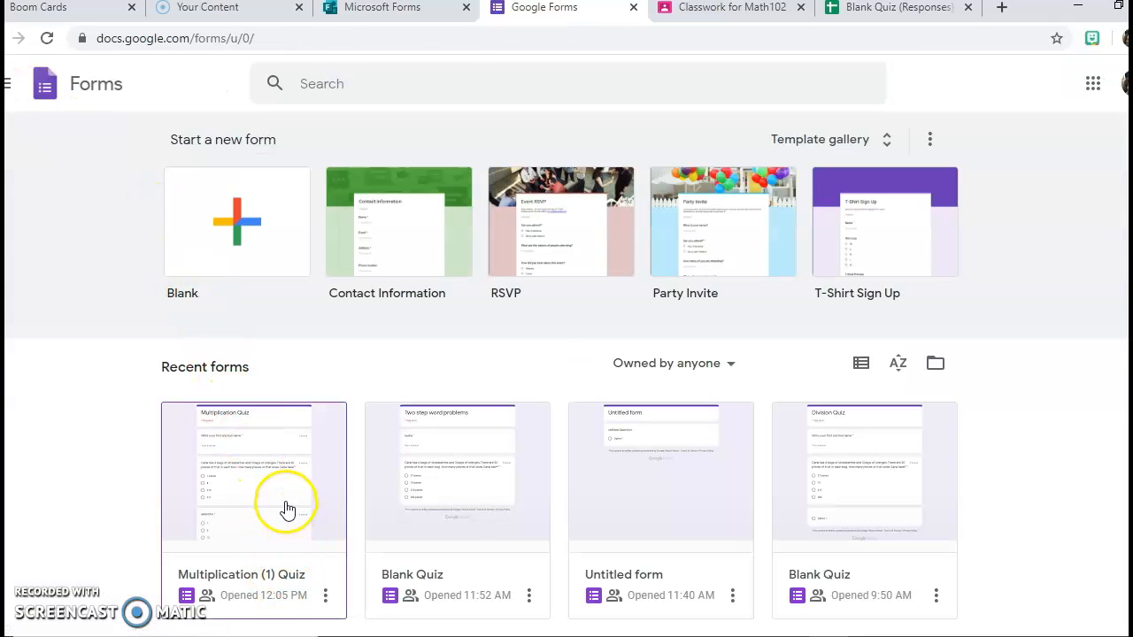
pyautogui.click(297, 491)
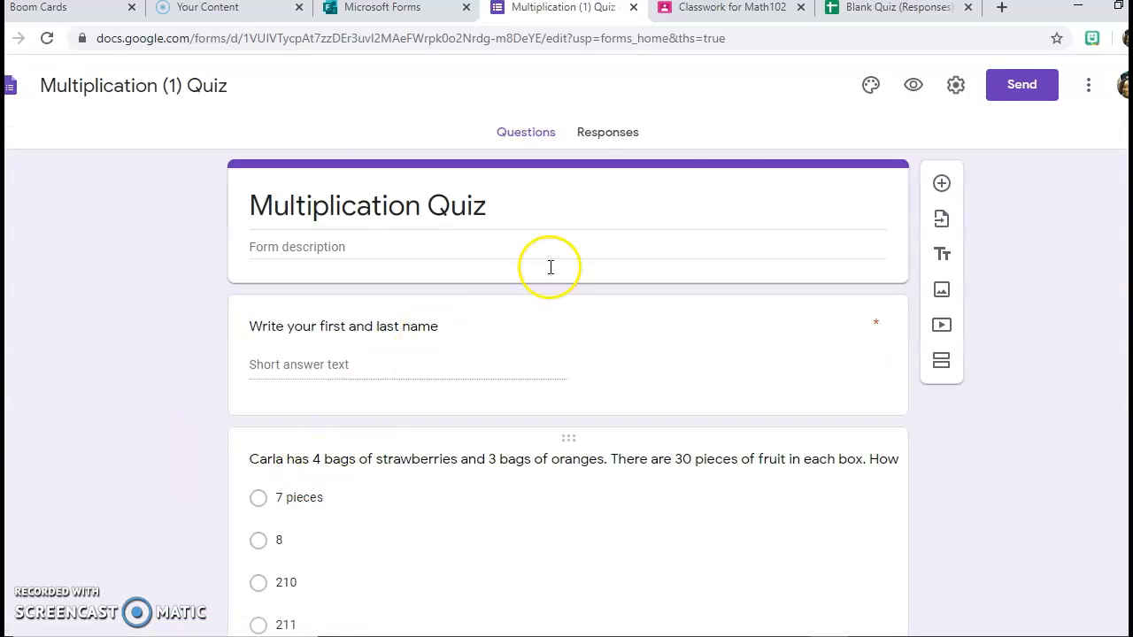
pyautogui.click(596, 133)
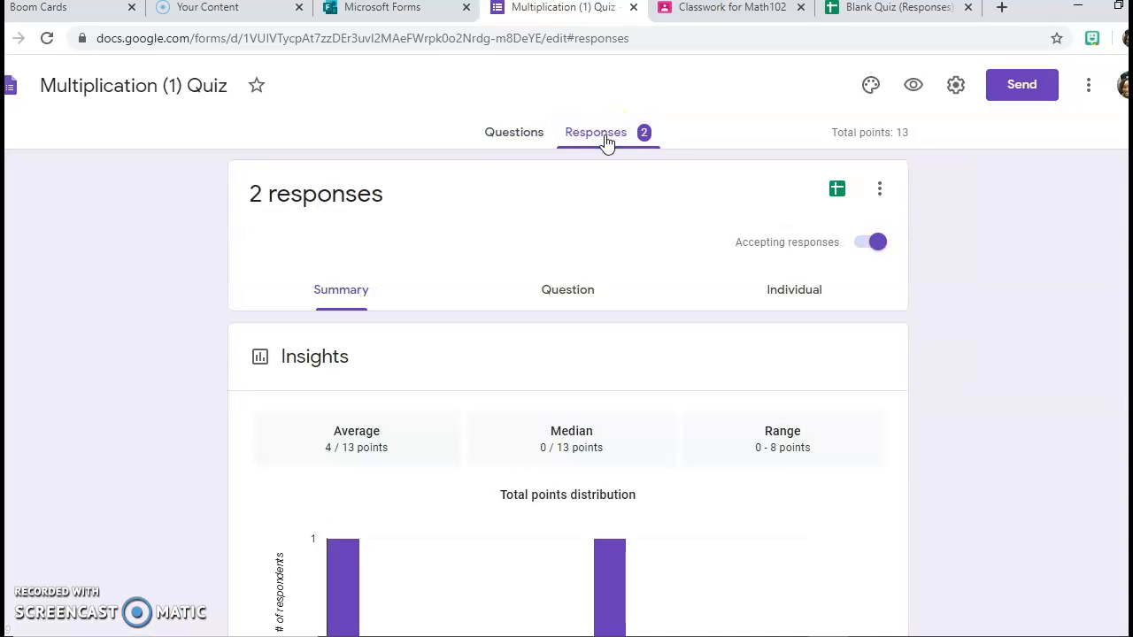